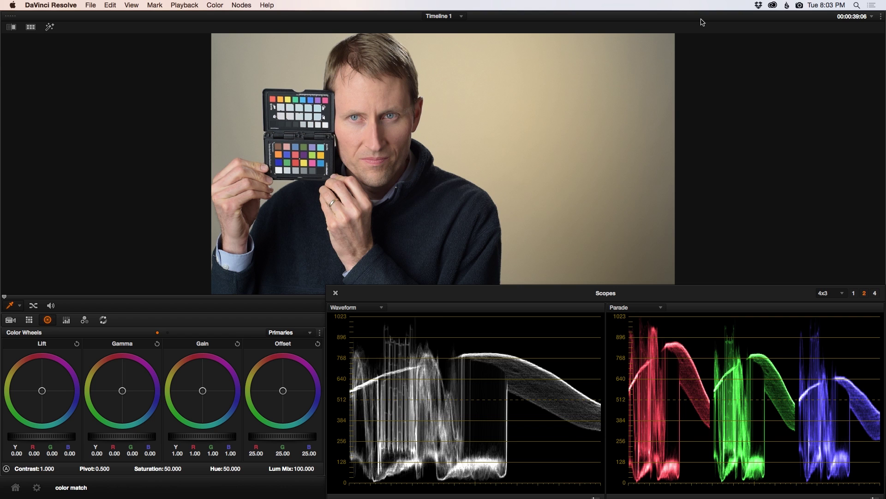
# - Compare the two portrait shots on the timeline in the viewer, waveform and parade scopes, ending on the closer shot
pyautogui.press('Down')
pyautogui.press('Up')
pyautogui.press('Down')
pyautogui.press('Up')
pyautogui.press('Down')
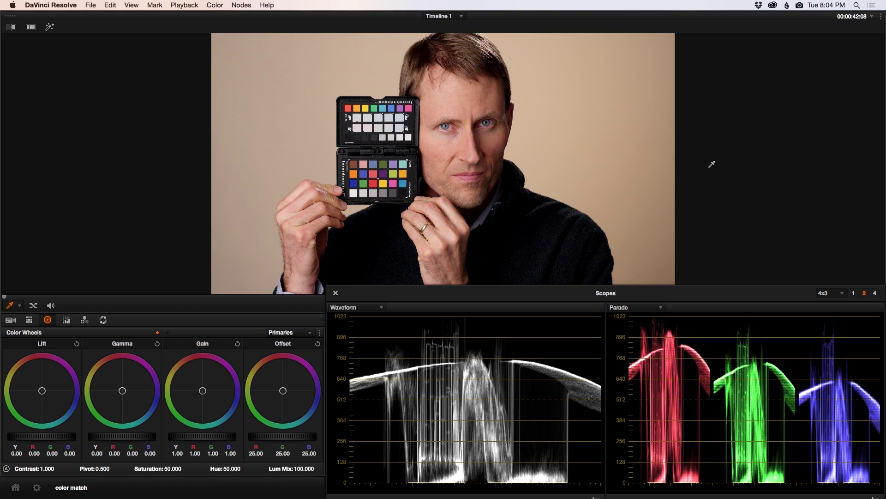
pyautogui.press('Up')
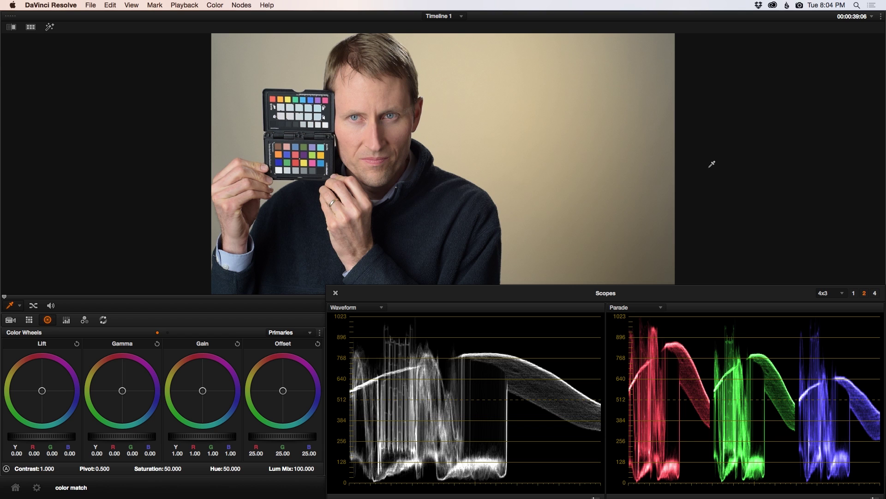
pyautogui.press('Down')
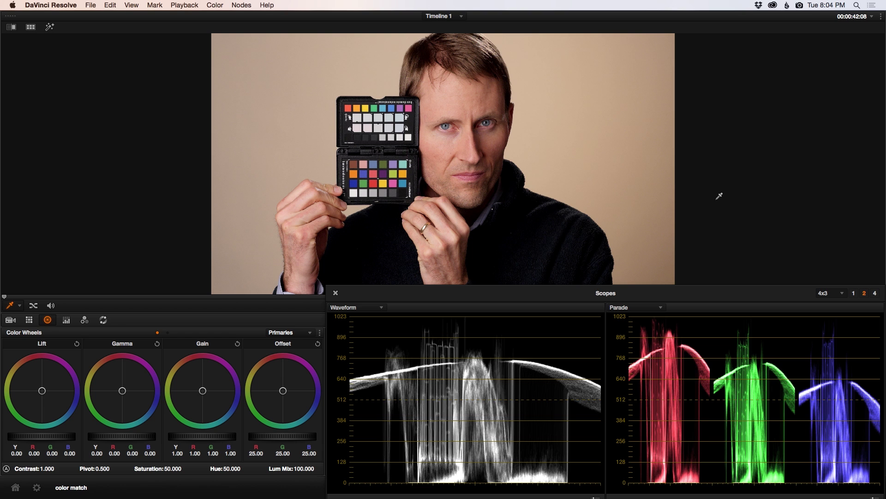
pyautogui.press('Up')
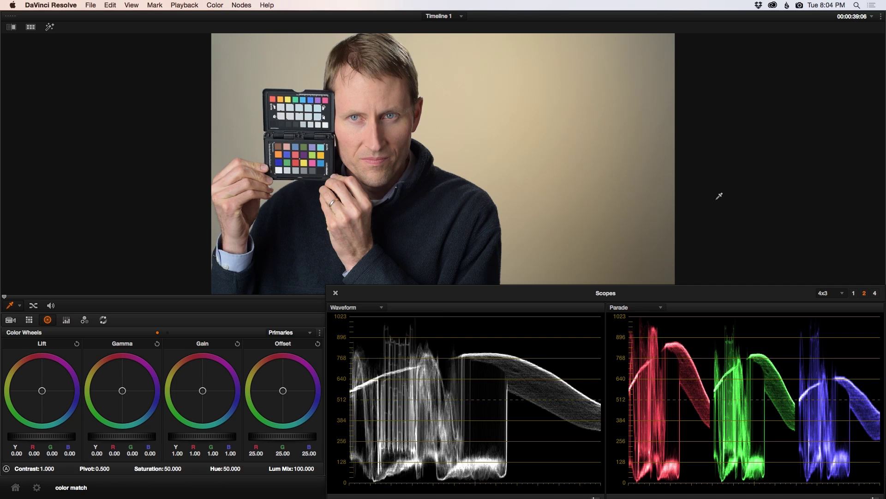
pyautogui.press('Down')
pyautogui.press('Up')
pyautogui.press('Down')
pyautogui.press('Up')
pyautogui.press('Down')
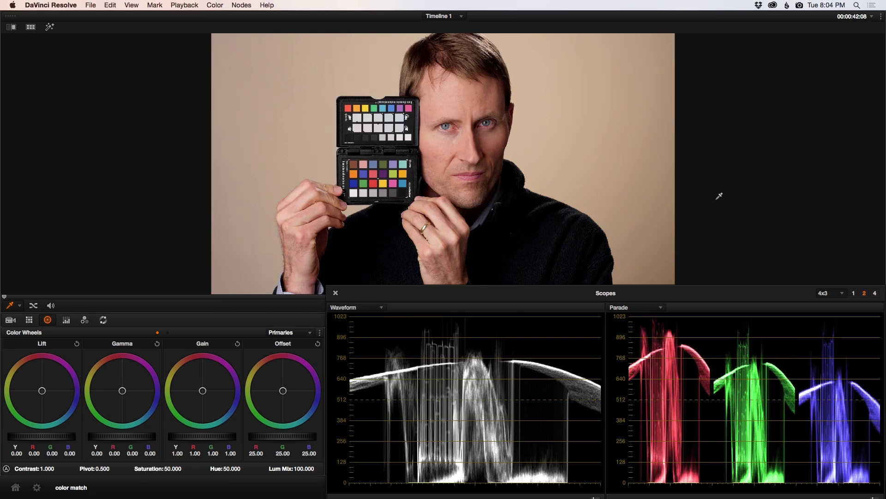
pyautogui.press('Up')
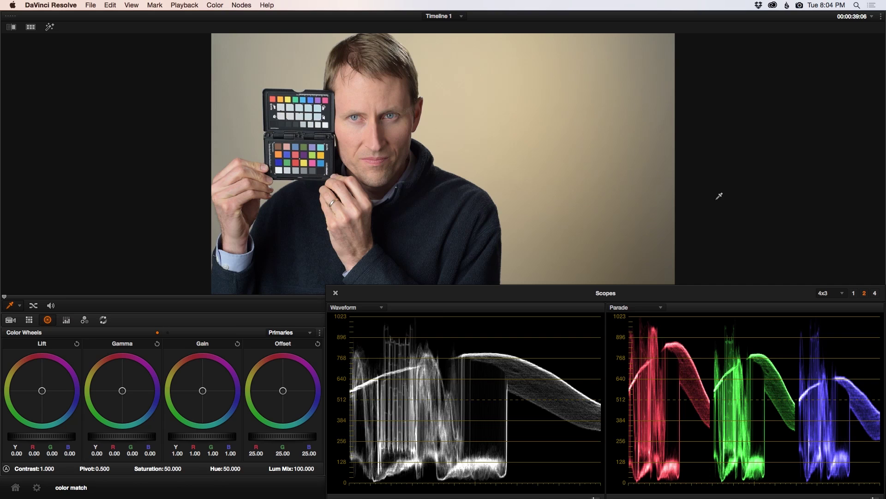
pyautogui.press('Down')
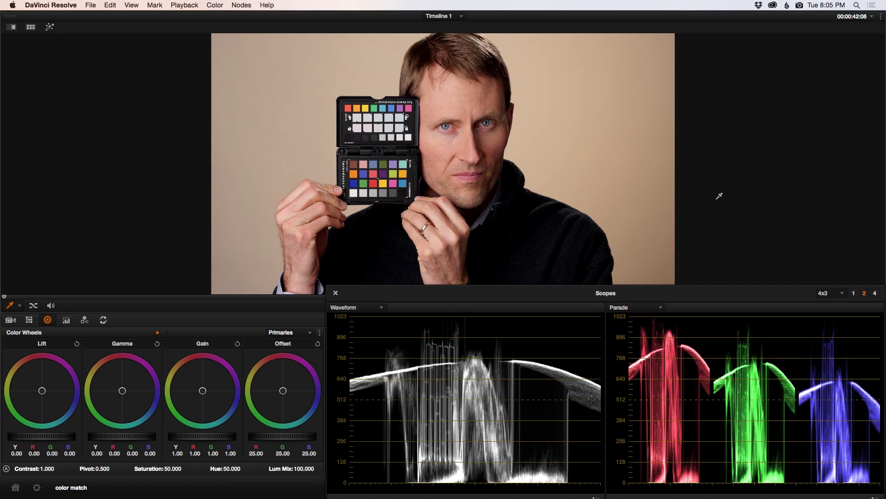
# - Hide the scopes, open Color Match, and fit the Color Chart overlay's corners to the lower patch grid of the closer shot's ColorChecker
pyautogui.press('super+shift+w')
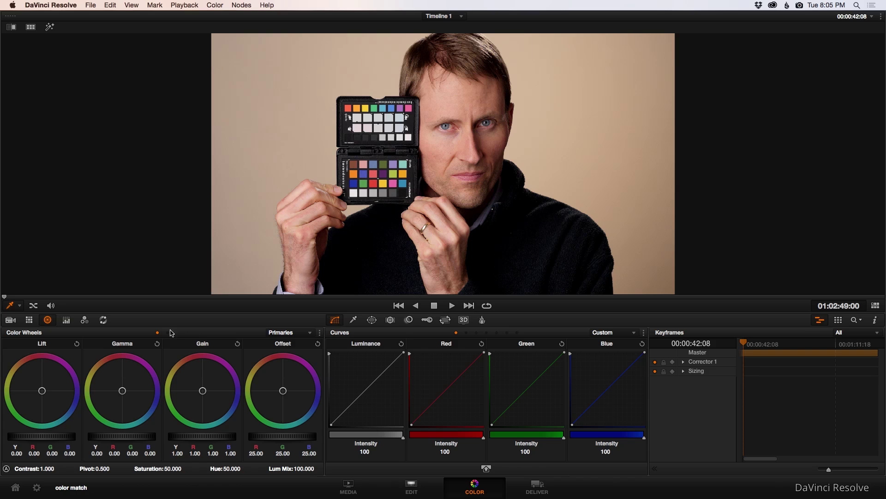
pyautogui.click(20, 306)
pyautogui.click(28, 380)
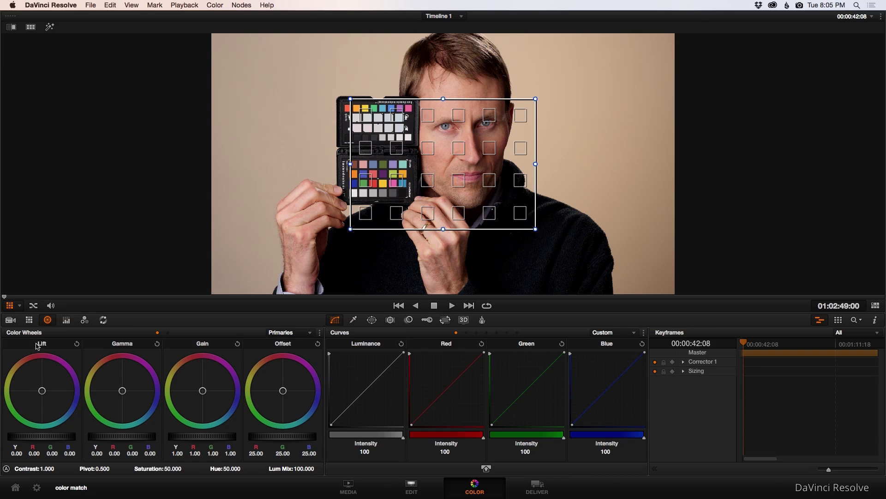
pyautogui.click(29, 319)
pyautogui.moveTo(351, 98); pyautogui.dragTo(347, 158)
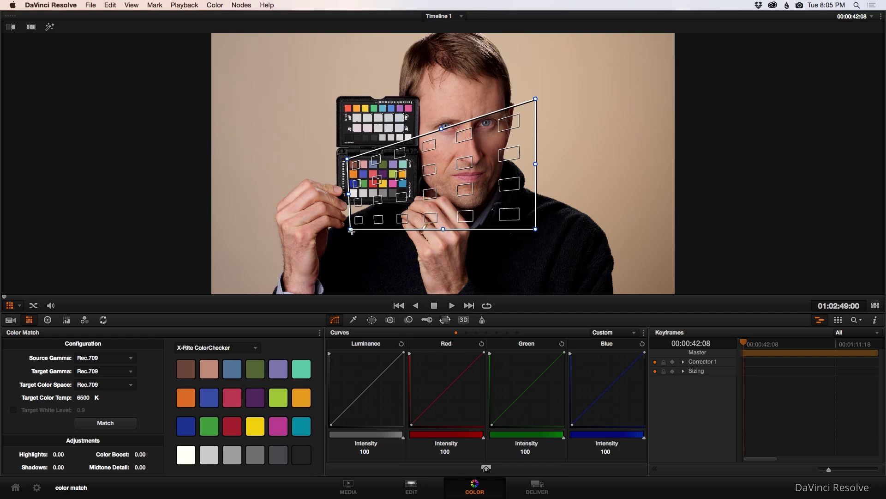
pyautogui.moveTo(350, 229); pyautogui.dragTo(347, 198)
pyautogui.moveTo(536, 99); pyautogui.dragTo(410, 159)
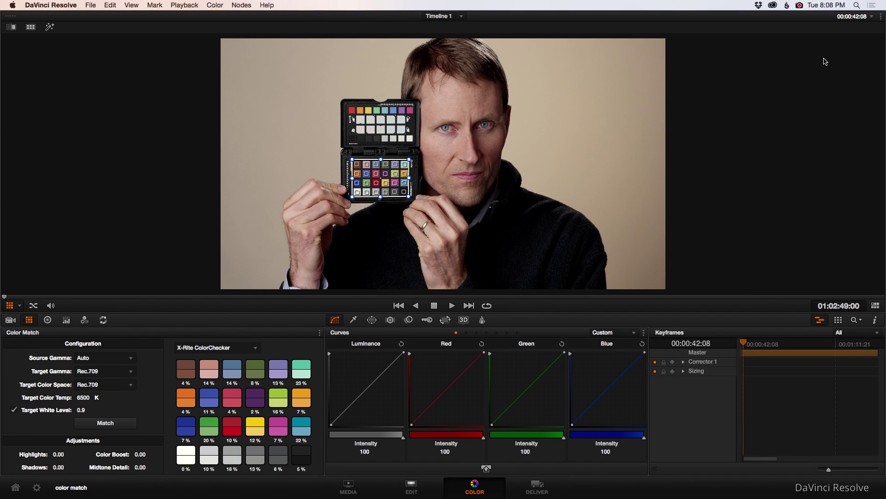
# - Compare the color-matched wide and closer shots, examining their overall look and the chart patch deviations
pyautogui.press('Up')
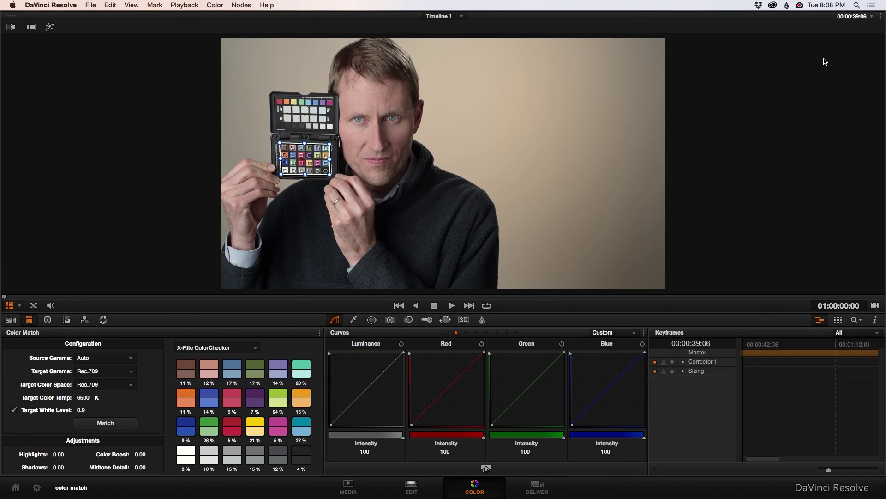
pyautogui.press('Down')
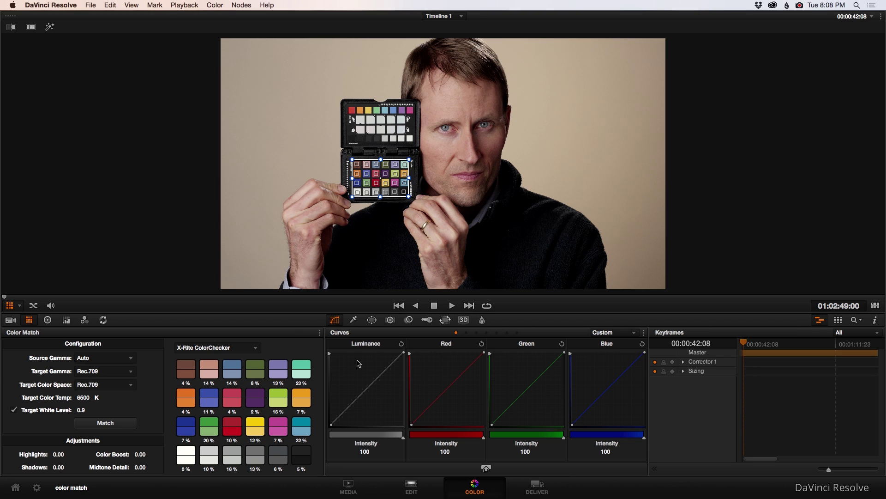
pyautogui.press('Up')
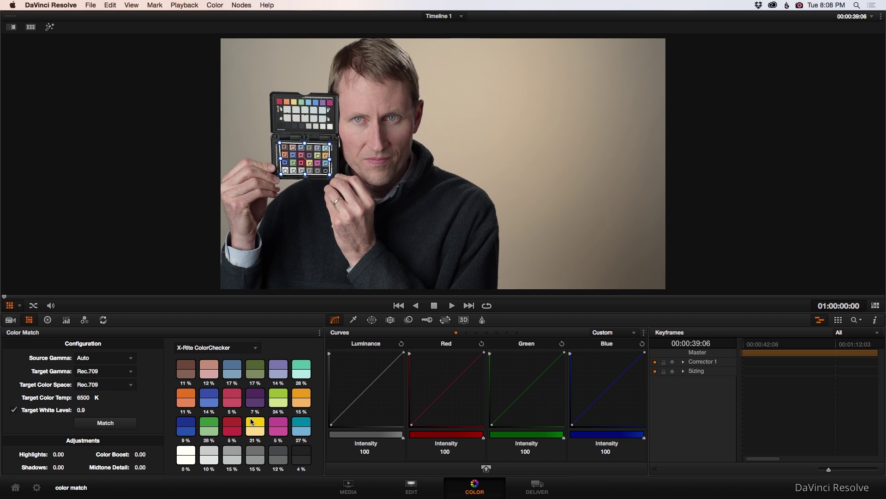
pyautogui.press('Down')
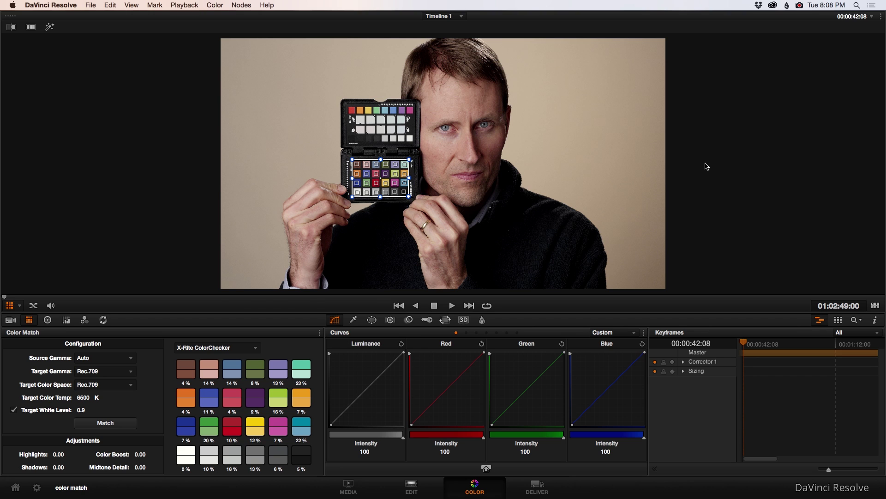
pyautogui.press('Up')
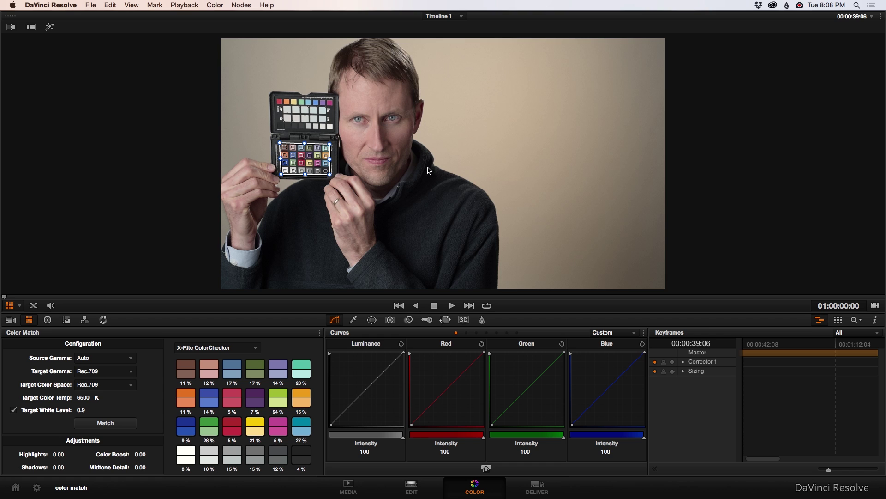
pyautogui.press('Down')
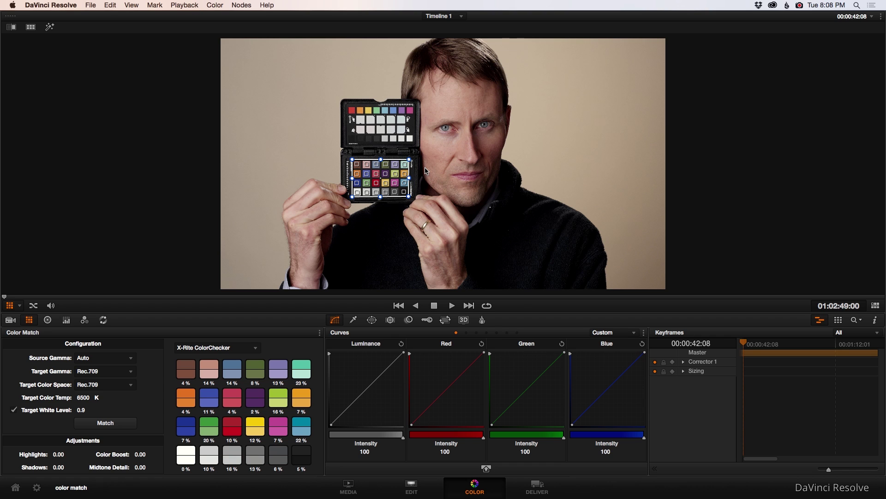
# - Switch the viewer overlay from Color Chart to Qualifier and show the Color Wheels
pyautogui.click(20, 305)
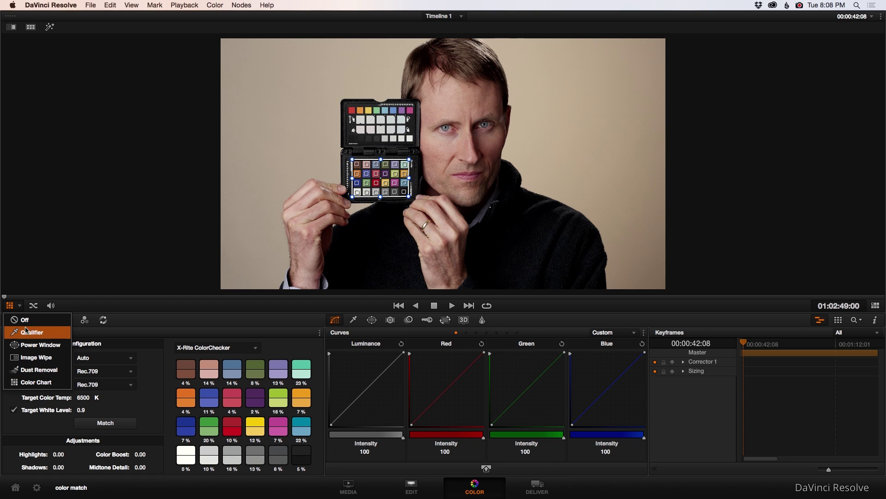
pyautogui.click(51, 333)
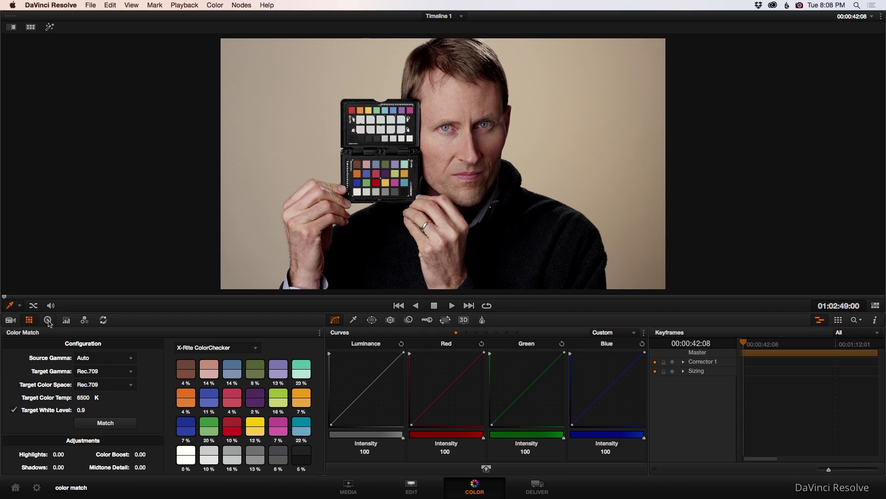
pyautogui.click(47, 319)
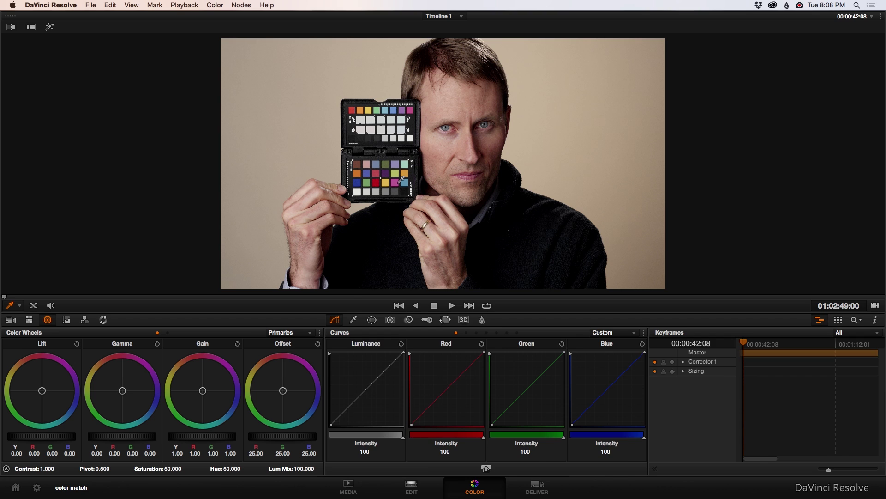
# - Bring up the video scopes and compare the waveform and parade of both matched shots
pyautogui.hotkey('ctrl', 'shift', 'w')
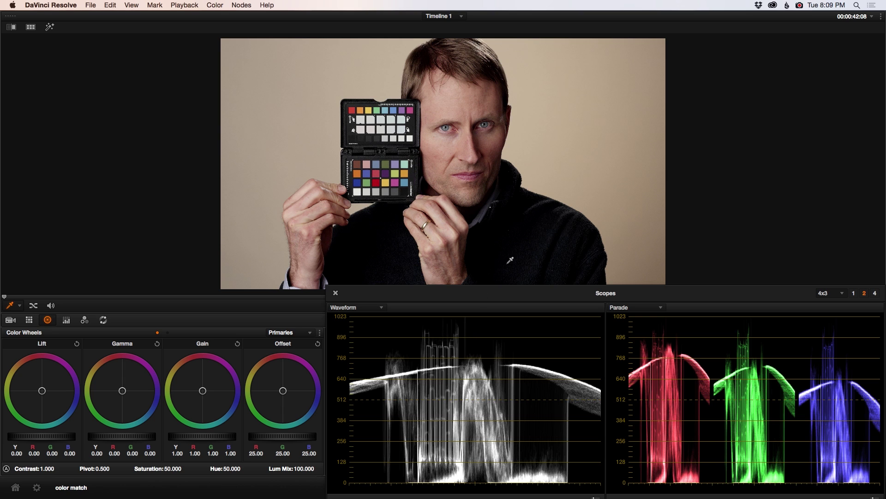
pyautogui.press('Up')
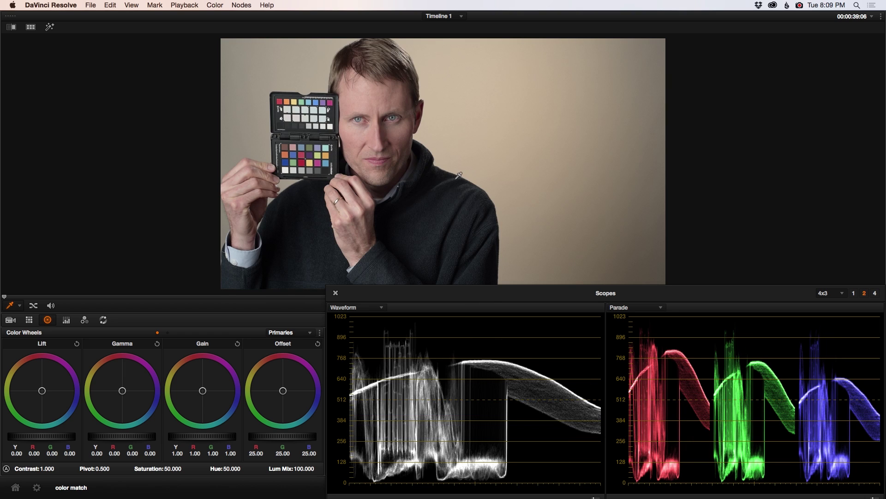
pyautogui.press('Down')
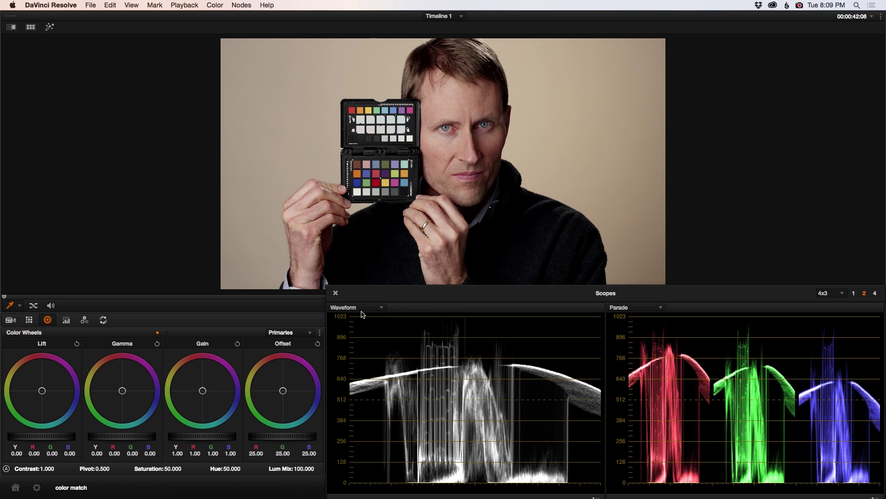
# - Try the colorized RGB display on the waveform scope, restore the monochrome trace, and close the scope's settings
pyautogui.click(381, 309)
pyautogui.click(382, 311)
pyautogui.click(594, 497)
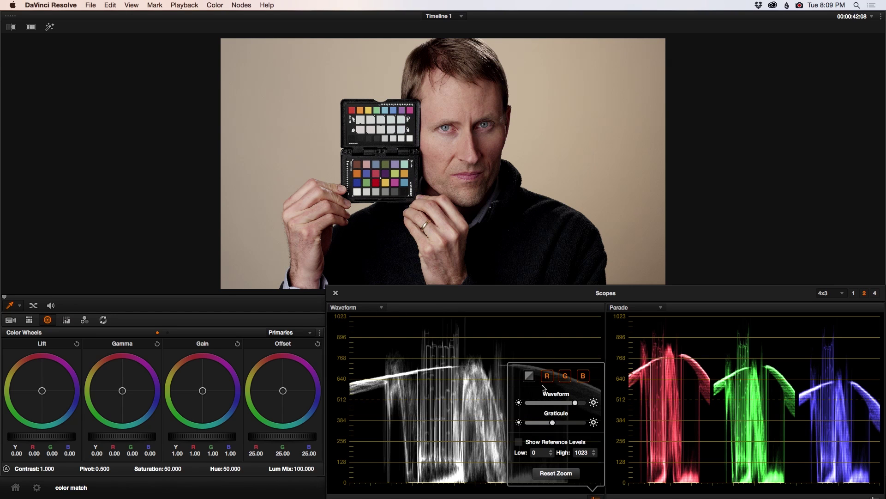
pyautogui.click(529, 376)
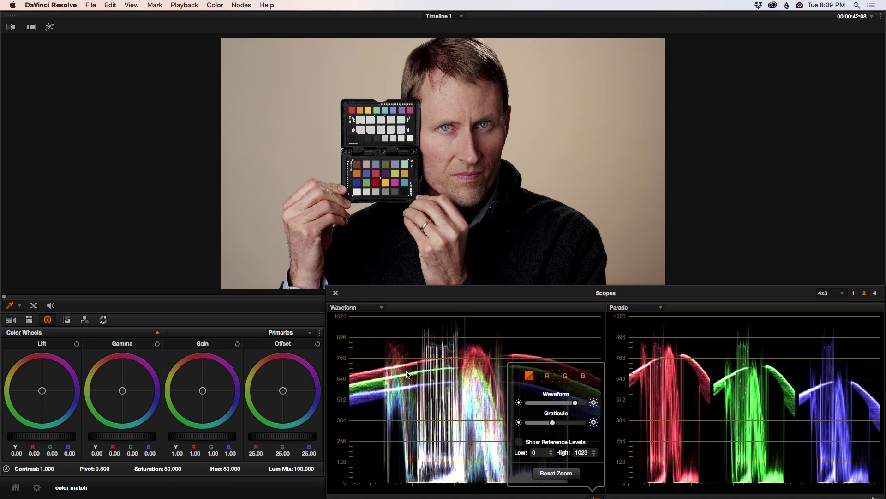
pyautogui.click(529, 375)
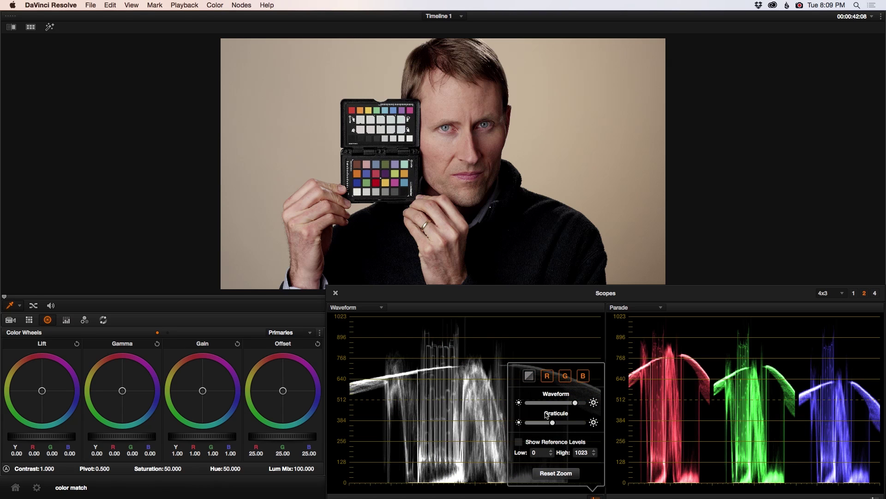
pyautogui.click(530, 376)
pyautogui.click(530, 376)
pyautogui.click(596, 496)
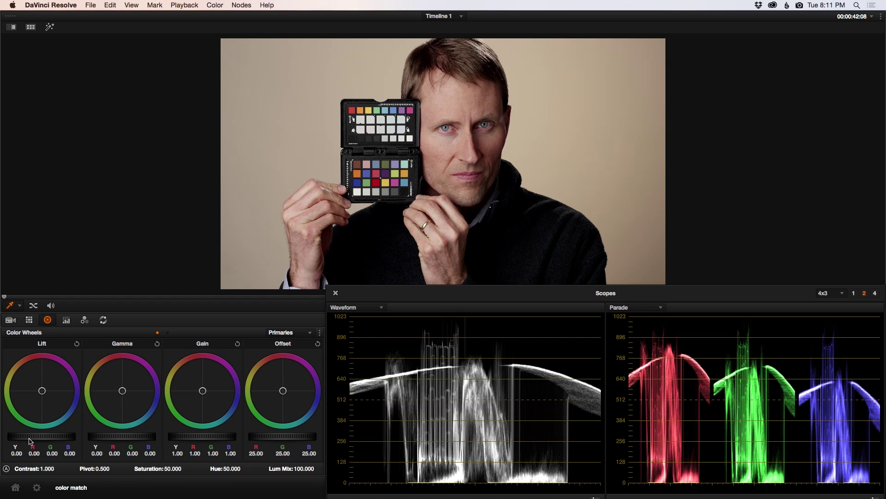
# - Try raising the closer shot's master Lift to 0.04 on the color wheels, and reset Lift
pyautogui.moveTo(27, 439)
pyautogui.mouseDown()
pyautogui.moveTo(77, 442)
pyautogui.moveTo(32, 437)
pyautogui.mouseUp()
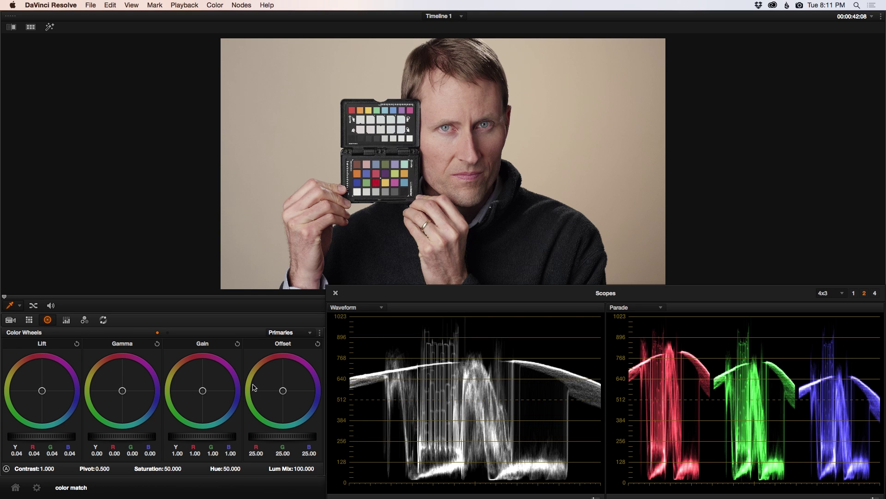
pyautogui.click(76, 344)
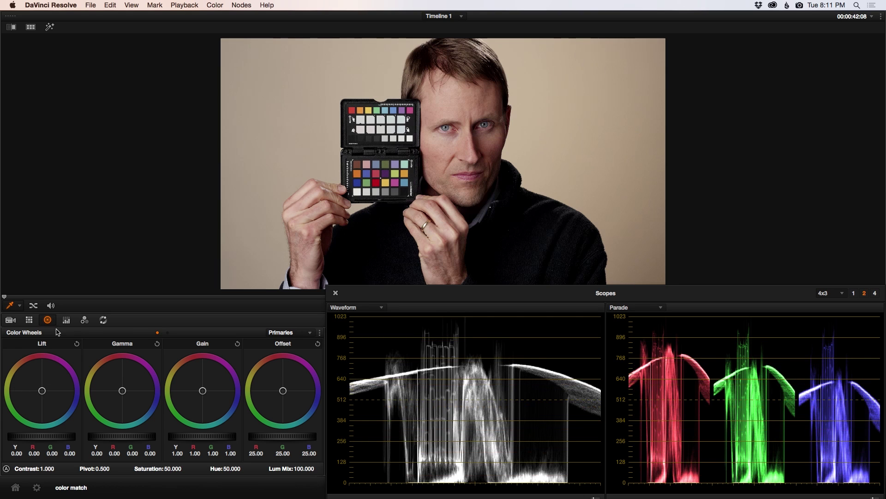
# - Show the Primaries bars, try a master Lift of 0.04 on all channels there, and reset Lift
pyautogui.click(66, 320)
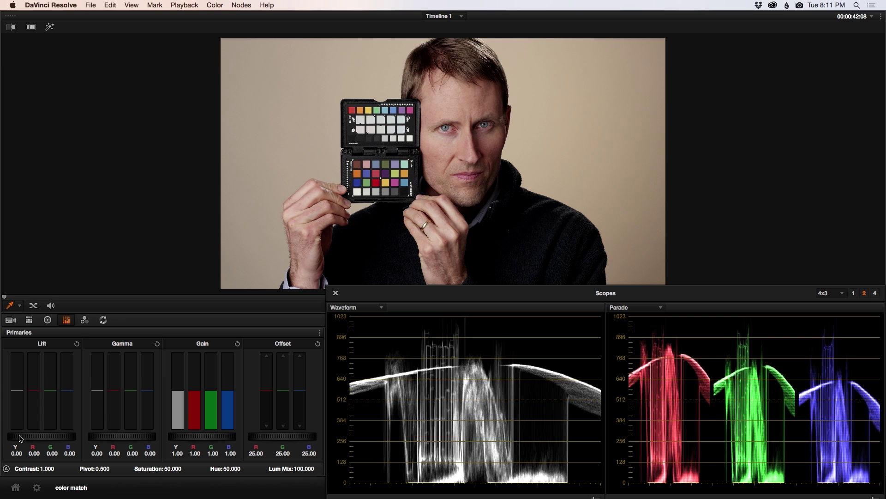
pyautogui.moveTo(21, 437); pyautogui.dragTo(59, 438)
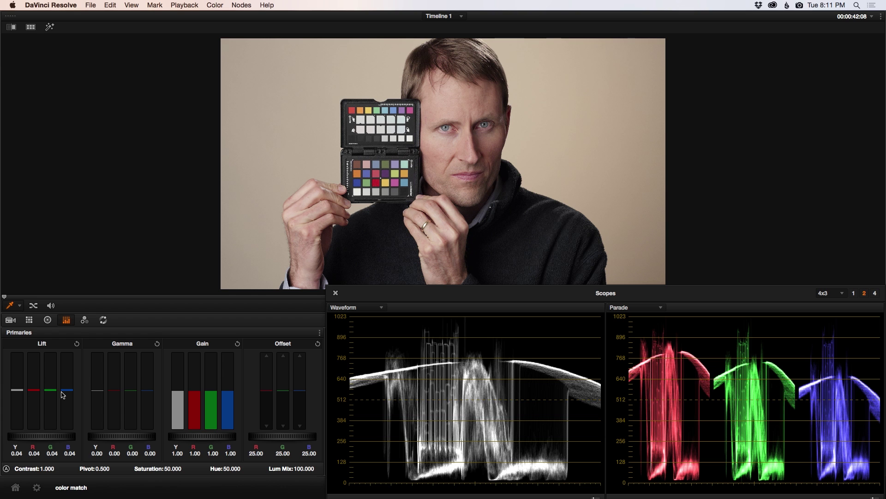
pyautogui.click(77, 344)
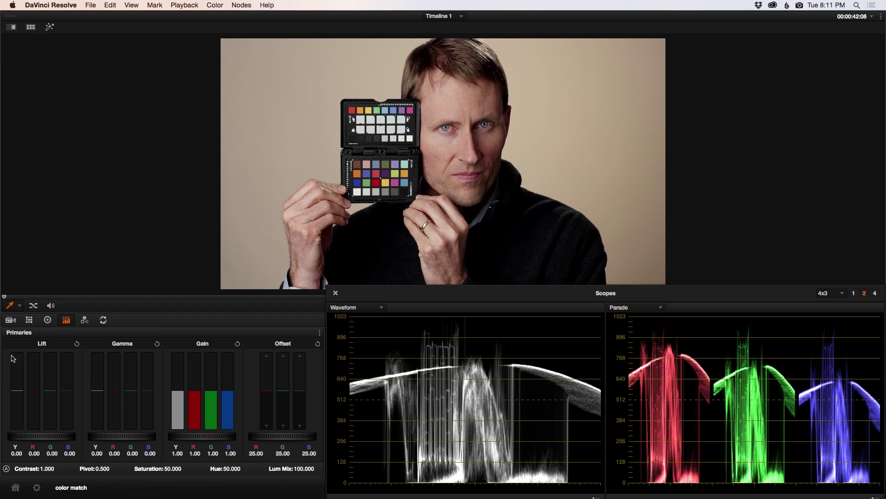
# - Raise only the luminance (Y) Lift of the closer shot to 0.04 and compare its blacks with the wide shot's
pyautogui.moveTo(17, 394); pyautogui.dragTo(17, 370)
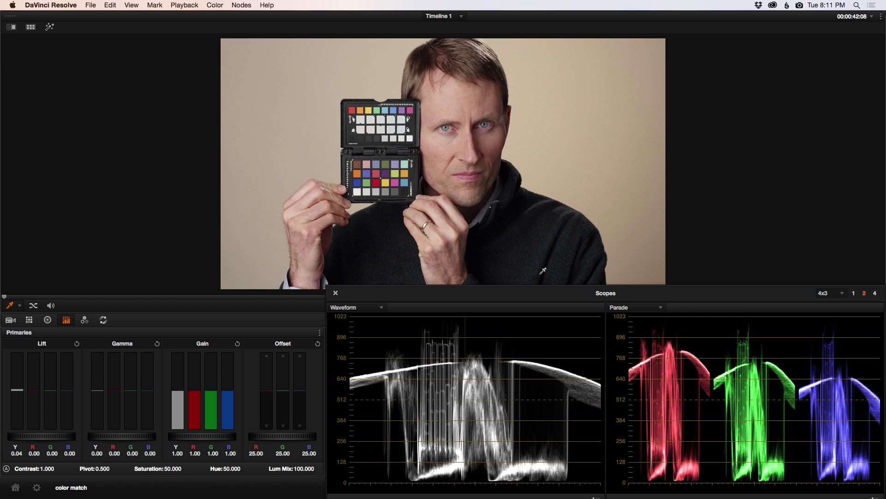
pyautogui.press('Up')
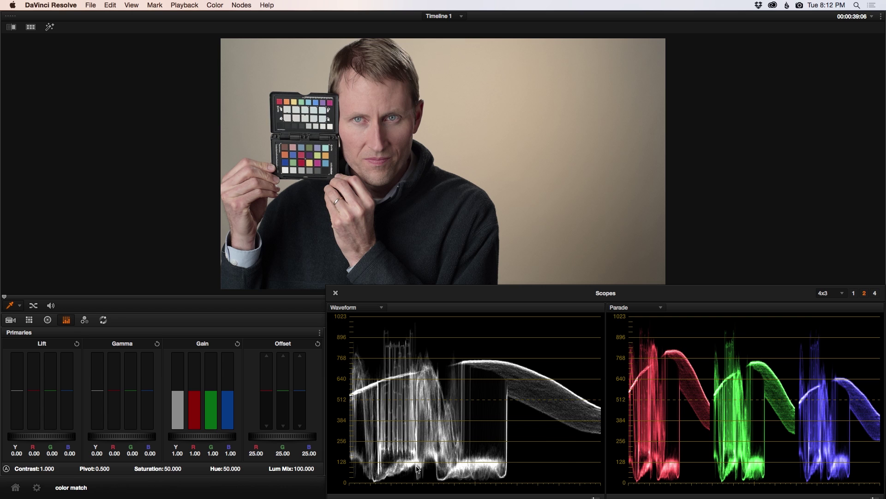
pyautogui.press('Down')
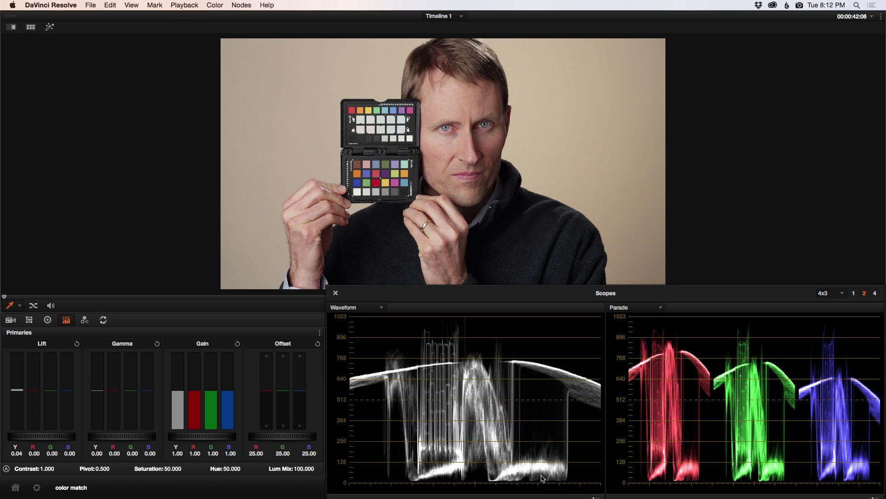
# - Compare the waveform and parade traces of the wide shot and the closer shot by switching between them
pyautogui.press('Up')
pyautogui.press('Down')
pyautogui.press('Up')
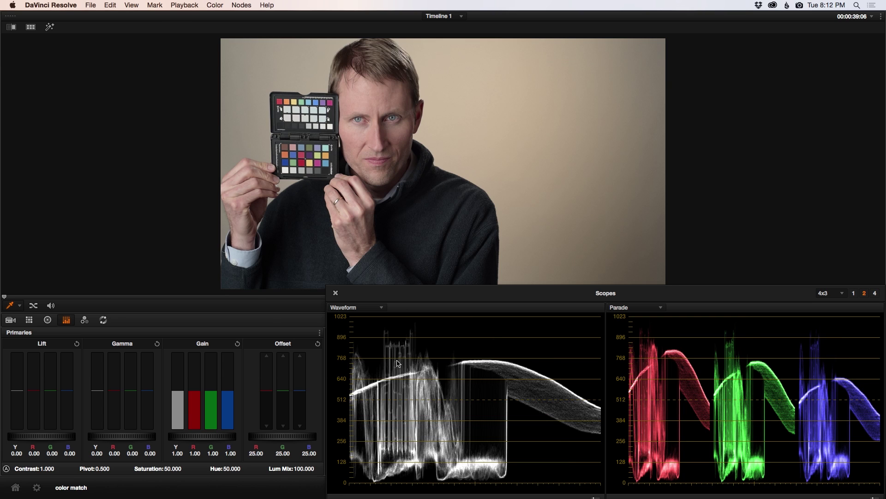
pyautogui.press('Down')
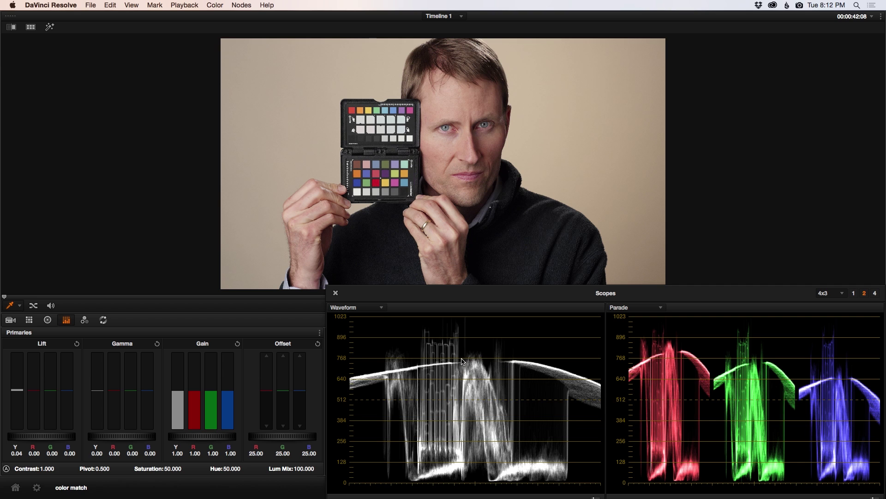
# - Raise the wide shot's contrast to 1.096 and return to the closer shot
pyautogui.press('Up')
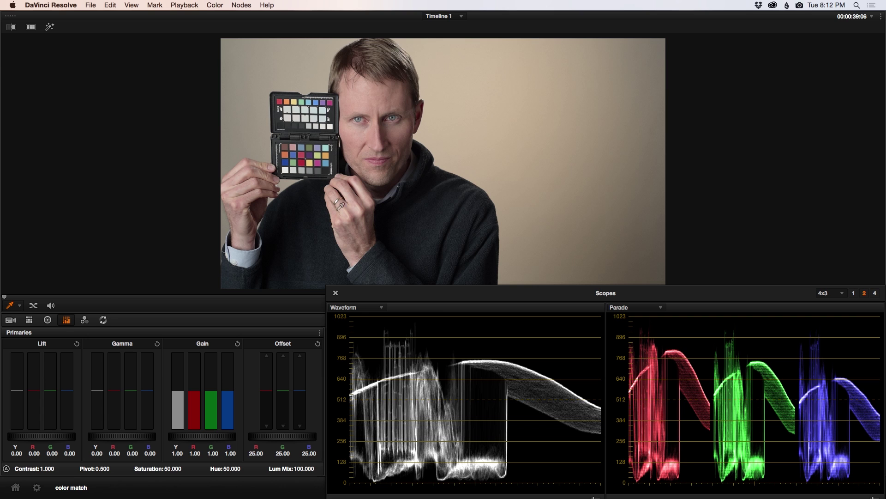
pyautogui.moveTo(42, 468)
pyautogui.mouseDown()
pyautogui.moveTo(72, 468)
pyautogui.moveTo(56, 468)
pyautogui.mouseUp()
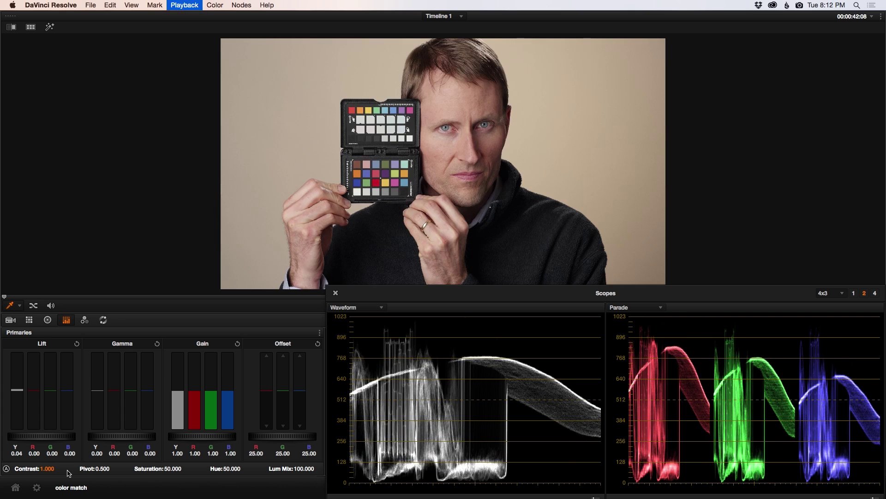
pyautogui.press('Down')
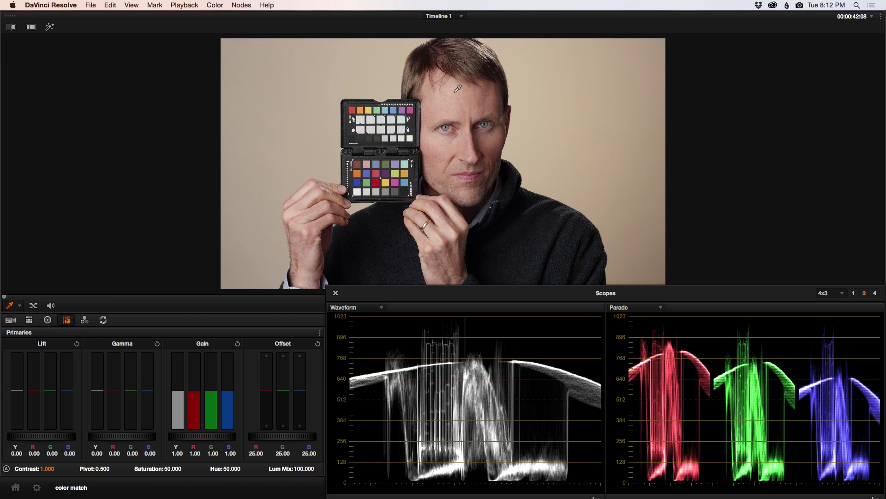
# - Return to the full color workspace, delete the closer shot's second node, and grab a still of the shot
pyautogui.hotkey('alt', 'f')
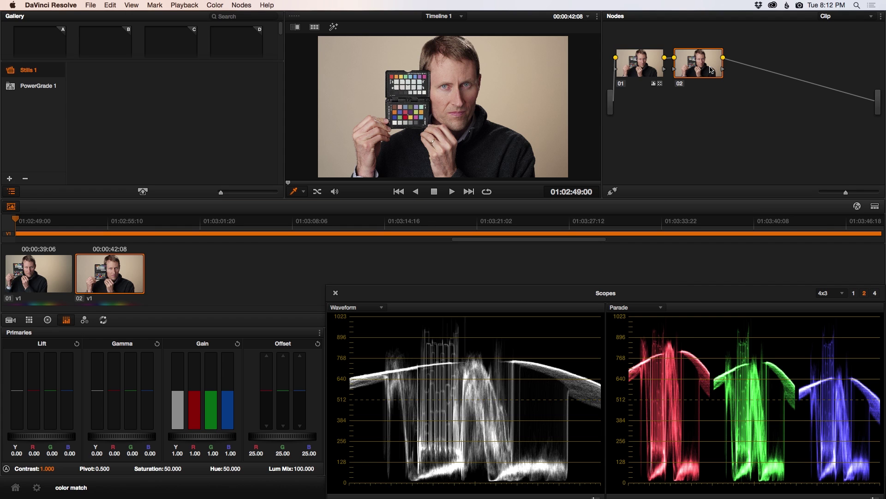
pyautogui.press('Delete')
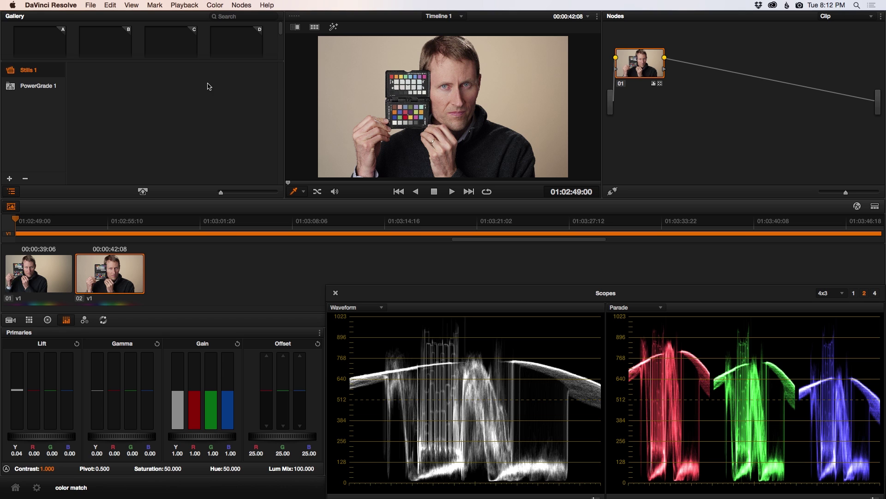
pyautogui.click(131, 5)
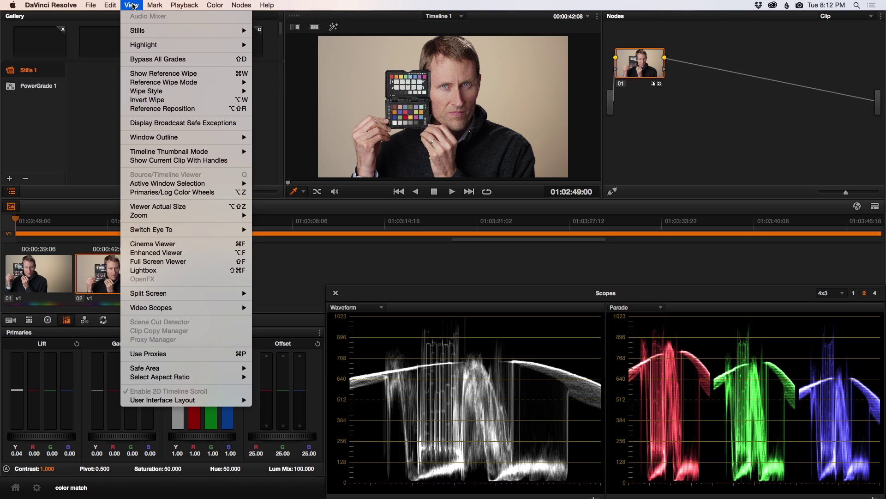
pyautogui.moveTo(139, 30)
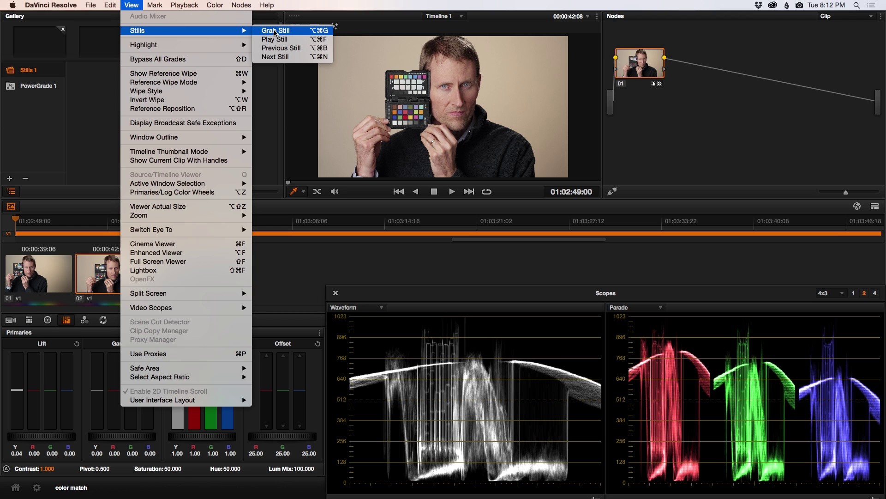
pyautogui.click(155, 5)
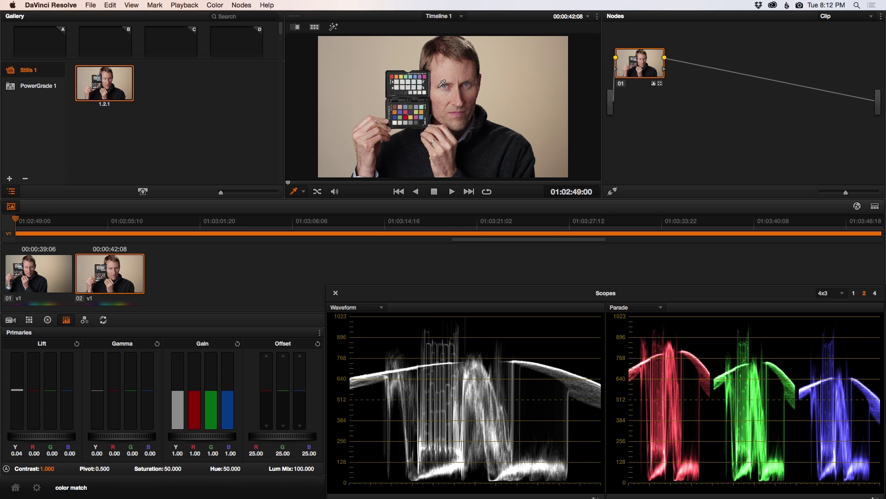
# - View the closer shot full screen, and compare it repeatedly with the wide shot in the enhanced viewer
pyautogui.press('super+f')
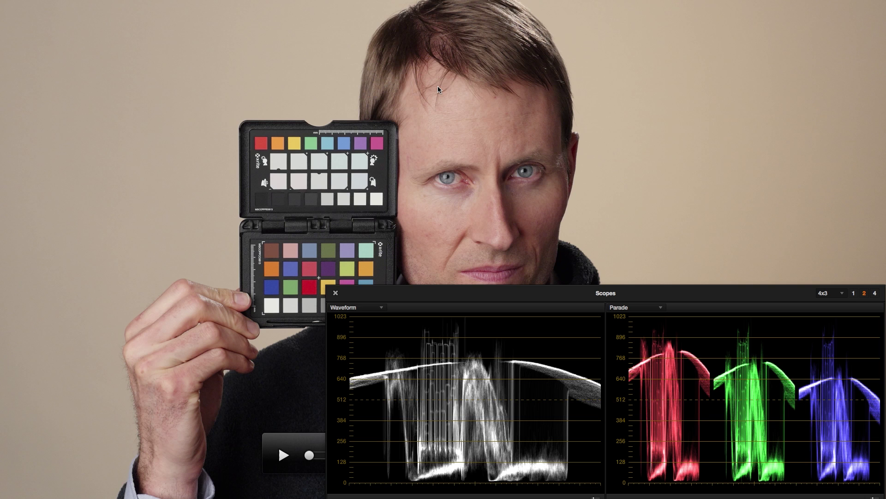
pyautogui.press('super+f')
pyautogui.hotkey('alt', 'f')
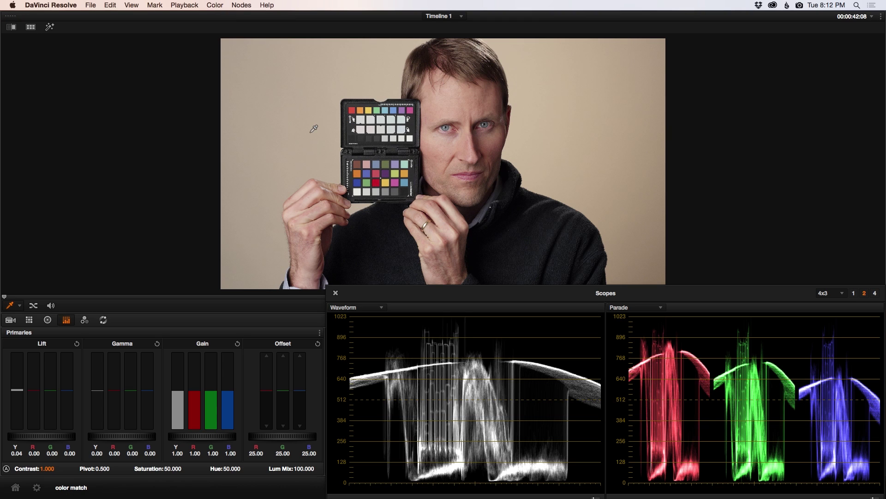
pyautogui.press('Up')
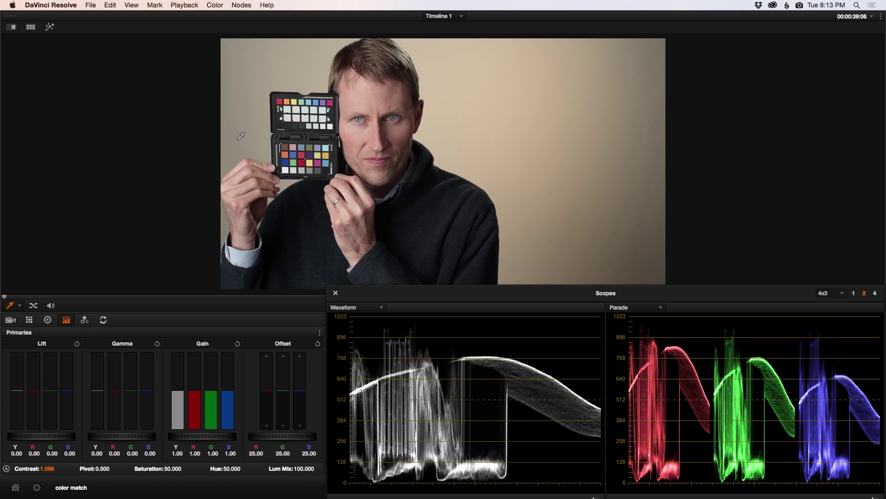
pyautogui.press('Down')
pyautogui.press('Up')
pyautogui.press('Down')
pyautogui.press('Up')
pyautogui.press('Down')
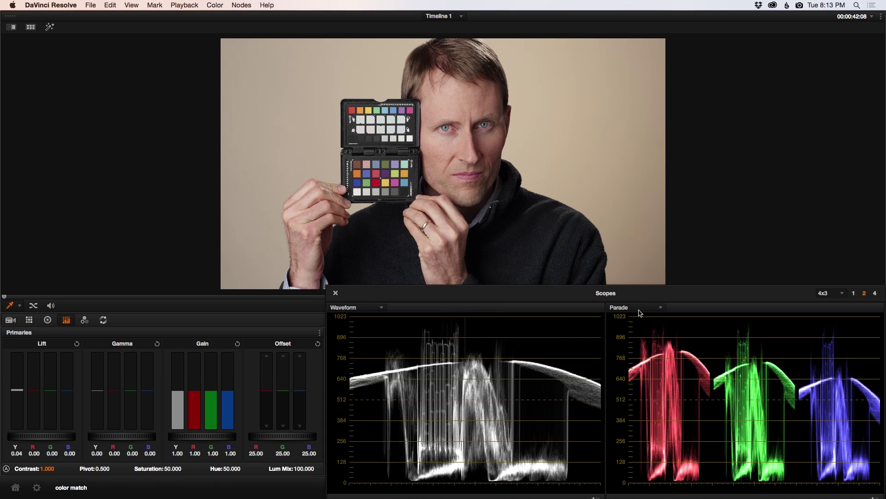
# - Replace the Parade scope with the Vectorscope and raise the closer shot's saturation to 54.6
pyautogui.click(656, 309)
pyautogui.click(656, 337)
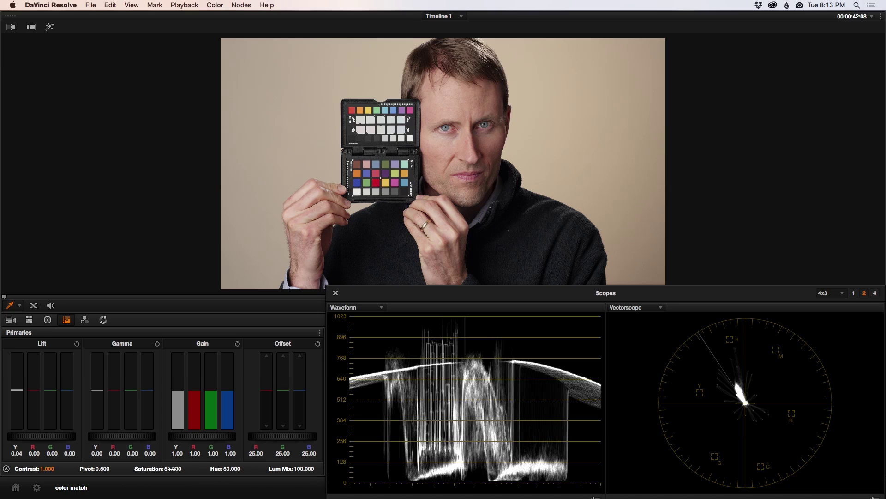
pyautogui.moveTo(173, 468); pyautogui.dragTo(208, 468)
# - Raise the closer shot's master Gain to 1.05 on all channels and compare it with the wide shot
pyautogui.moveTo(187, 440)
pyautogui.mouseDown()
pyautogui.moveTo(224, 441)
pyautogui.moveTo(196, 441)
pyautogui.mouseUp()
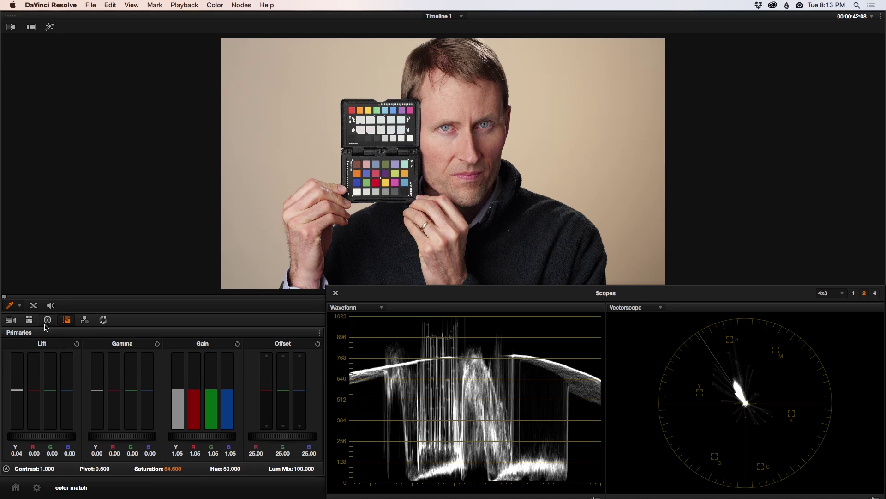
pyautogui.press('Up')
pyautogui.press('Down')
pyautogui.press('Up')
pyautogui.press('Down')
# - Delete the old gallery still and grab a new still of the adjusted closer shot
pyautogui.hotkey('alt', 'f')
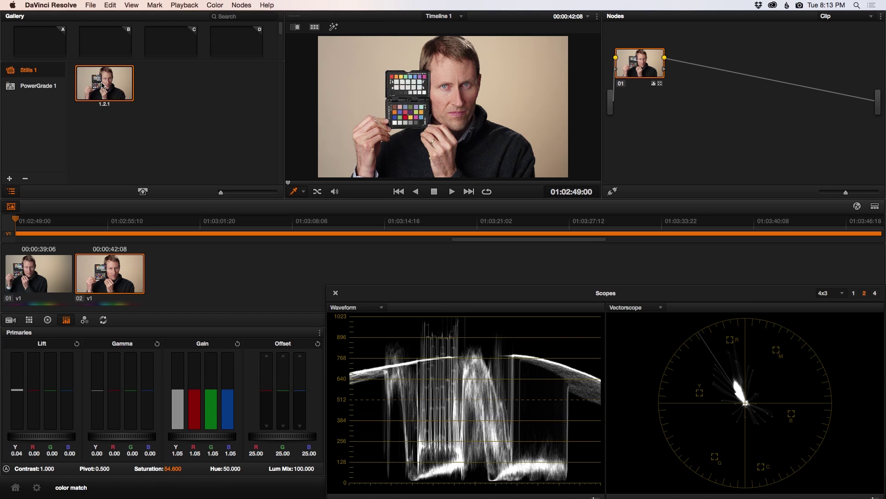
pyautogui.press('Delete')
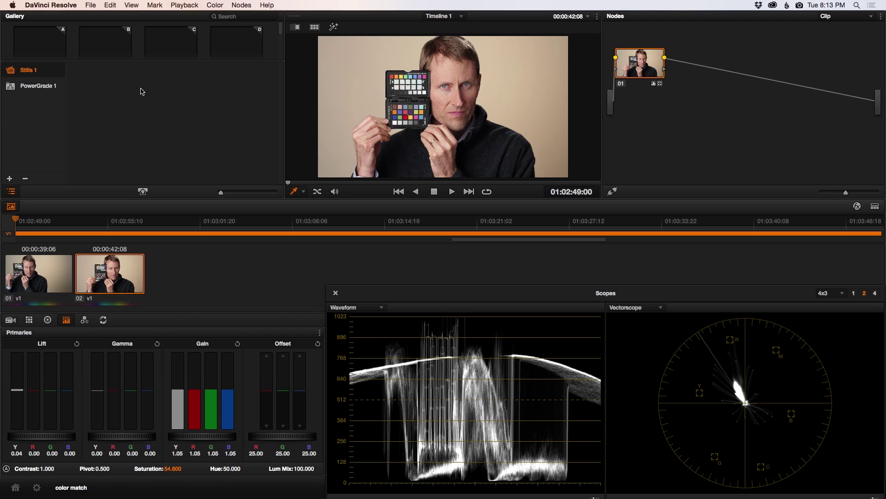
pyautogui.press('super+alt+g')
# - Wipe the wide shot against the closer shot's still in the enhanced viewer, with the split running between the two faces
pyautogui.click(56, 272)
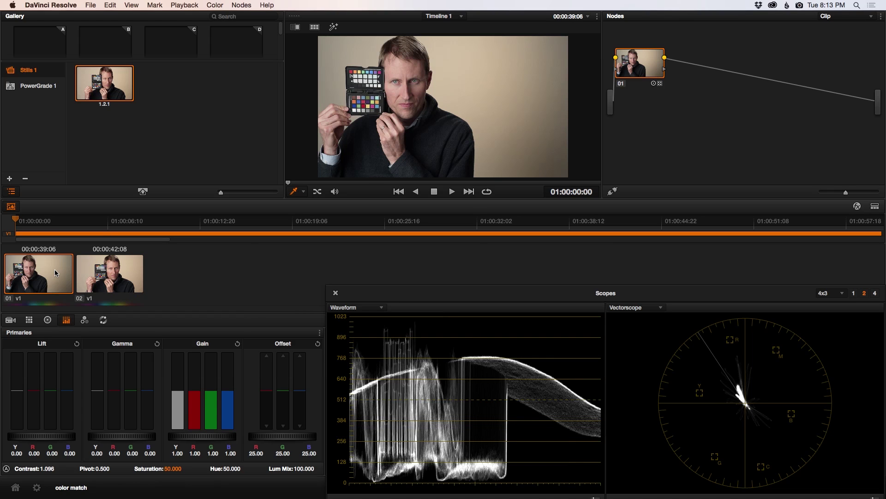
pyautogui.hotkey('alt', 'f')
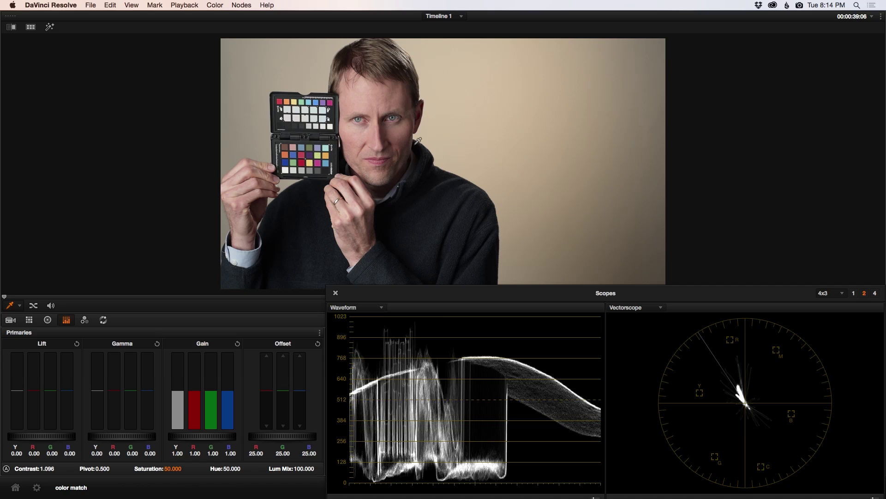
pyautogui.click(12, 28)
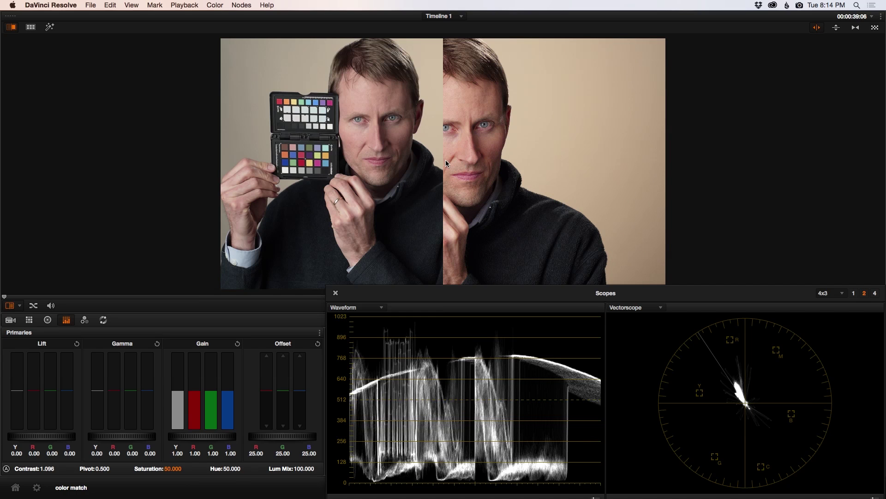
pyautogui.moveTo(446, 161); pyautogui.dragTo(416, 164)
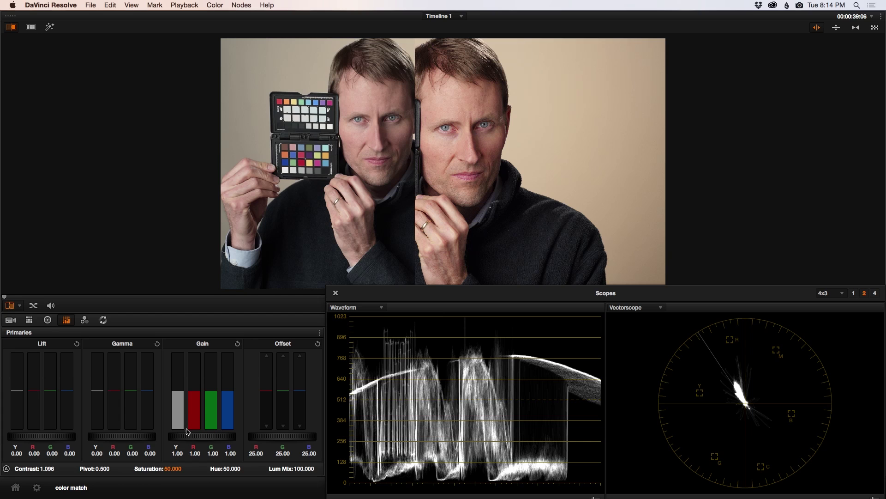
# - Try a luminance (Y) Gain of 1.04 on the wide shot and compare it with the still by moving the wipe
pyautogui.moveTo(177, 396); pyautogui.dragTo(180, 388)
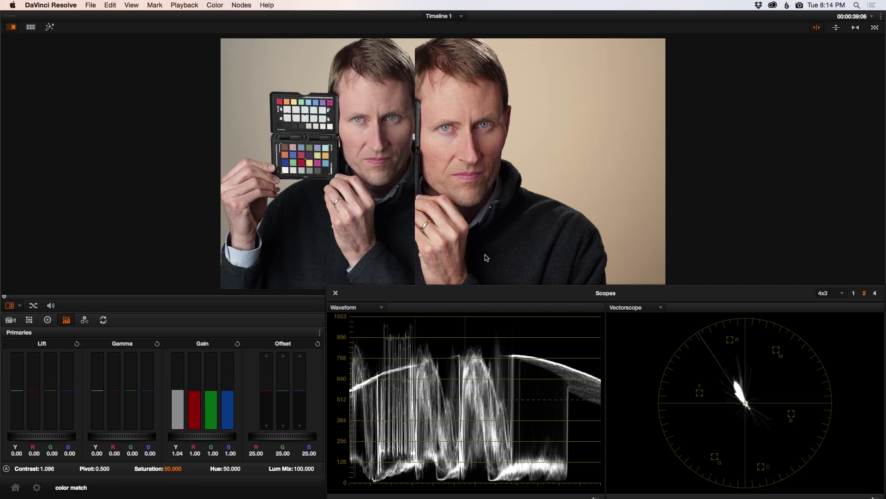
pyautogui.moveTo(415, 193)
pyautogui.mouseDown()
pyautogui.moveTo(609, 194)
pyautogui.moveTo(258, 193)
pyautogui.moveTo(608, 194)
pyautogui.moveTo(429, 194)
pyautogui.mouseUp()
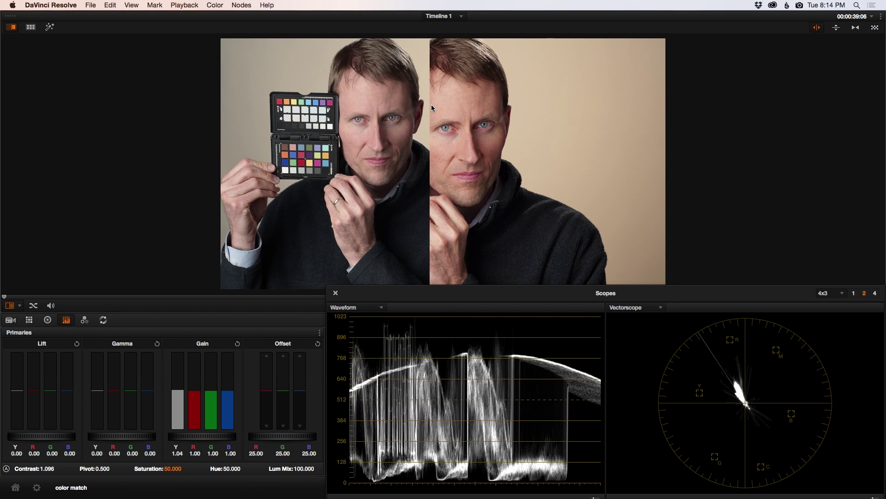
pyautogui.moveTo(430, 104); pyautogui.dragTo(410, 112)
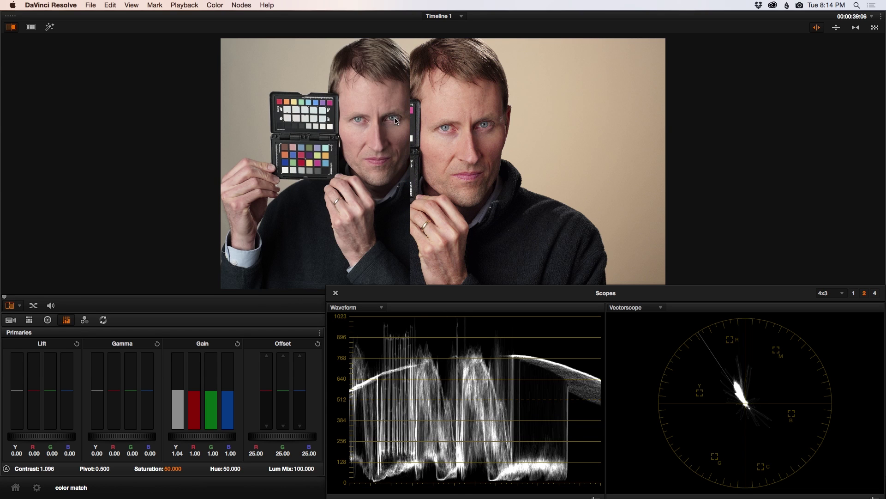
# - Set the wide shot's saturation to 57, restore the Parade scope, and adjust the wipe between the faces
pyautogui.moveTo(183, 464); pyautogui.dragTo(199, 464)
pyautogui.click(637, 308)
pyautogui.click(645, 327)
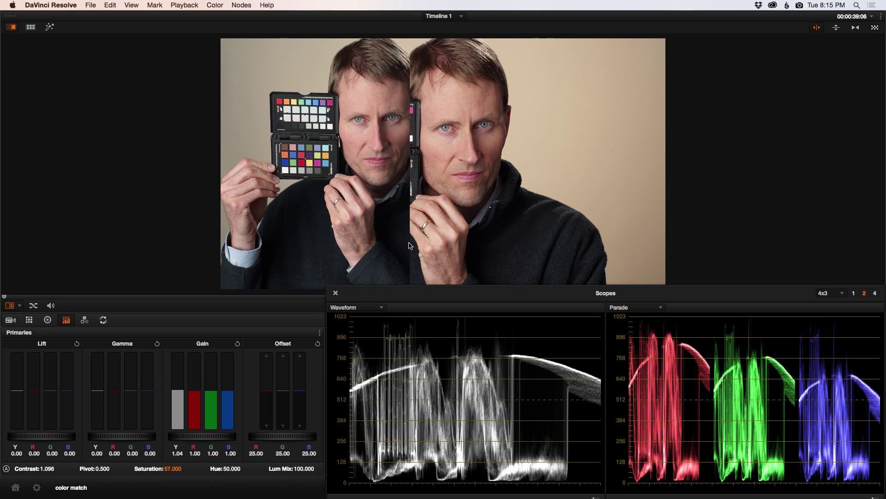
pyautogui.moveTo(412, 245)
pyautogui.mouseDown()
pyautogui.moveTo(594, 242)
pyautogui.moveTo(367, 233)
pyautogui.moveTo(416, 228)
pyautogui.mouseUp()
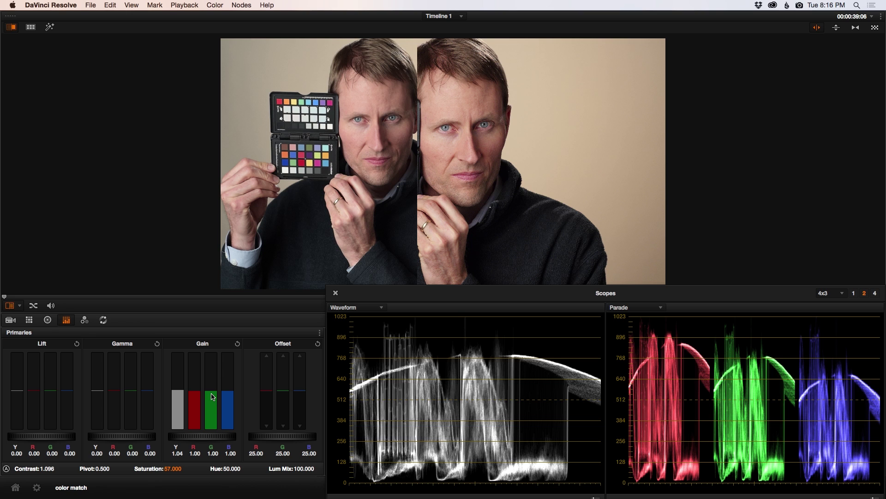
# - Try raising the wide shot's green Gain to 1.12 and red Gain to 1.10, and reset Gain
pyautogui.moveTo(212, 396); pyautogui.dragTo(216, 381)
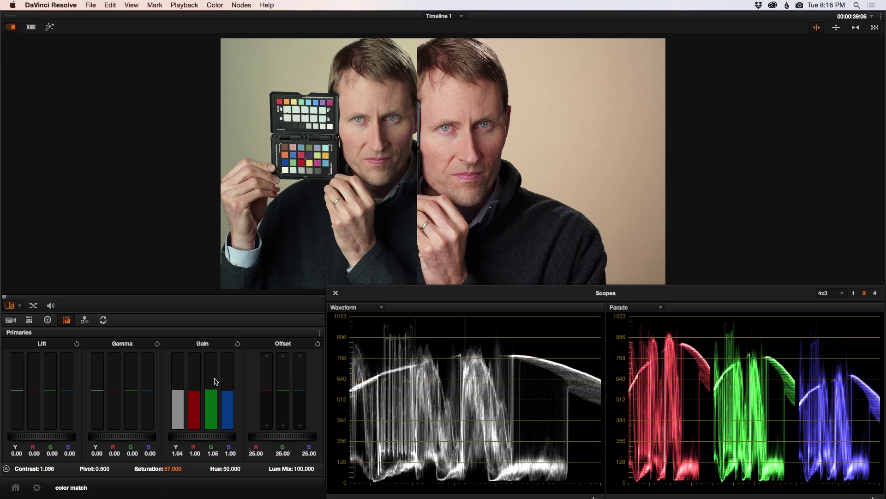
pyautogui.moveTo(214, 380); pyautogui.dragTo(214, 376)
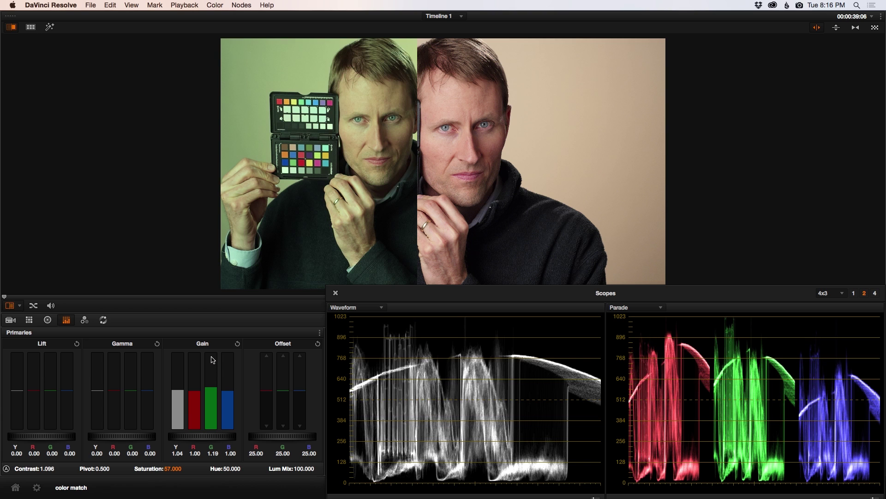
pyautogui.moveTo(212, 360); pyautogui.dragTo(215, 370)
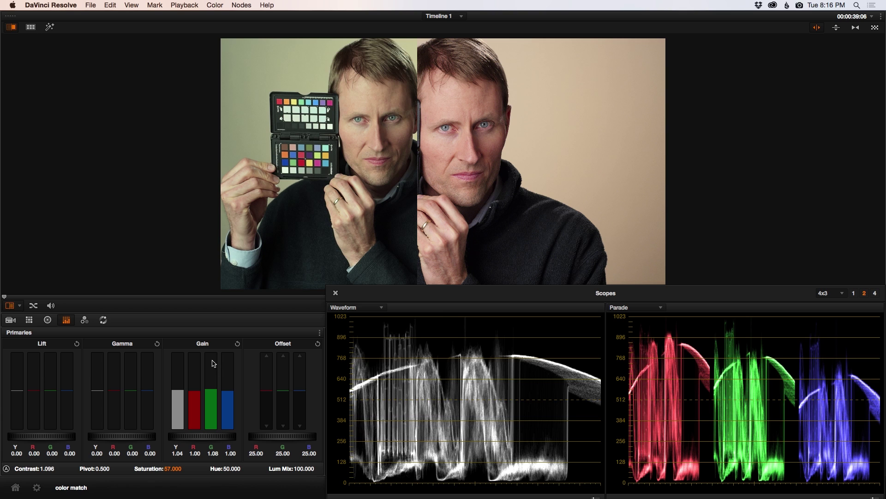
pyautogui.moveTo(214, 364)
pyautogui.mouseDown()
pyautogui.moveTo(213, 349)
pyautogui.moveTo(213, 359)
pyautogui.mouseUp()
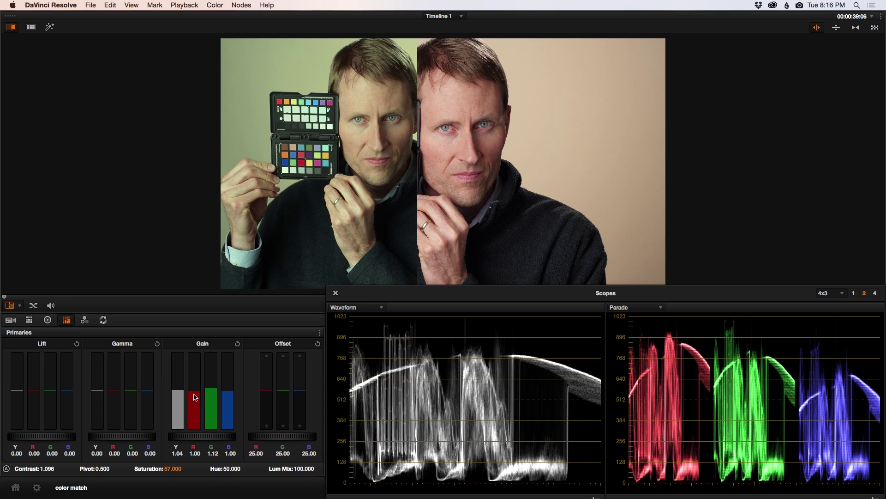
pyautogui.moveTo(195, 397); pyautogui.dragTo(197, 380)
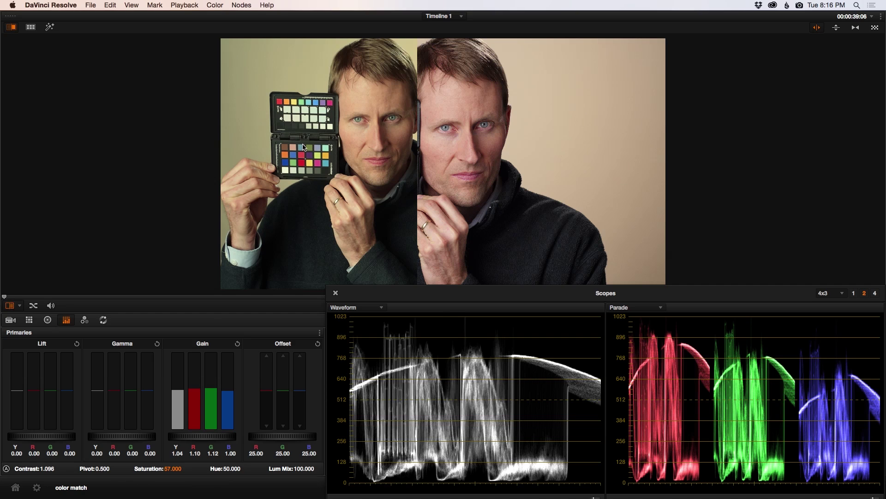
pyautogui.click(237, 343)
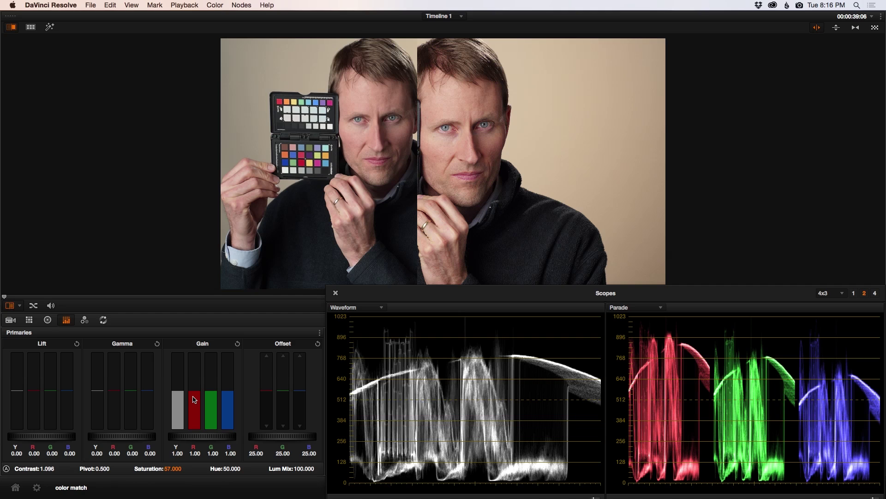
# - Raise only the red Gain of the wide shot to 1.04 and show the color wheels
pyautogui.moveTo(195, 399); pyautogui.dragTo(194, 393)
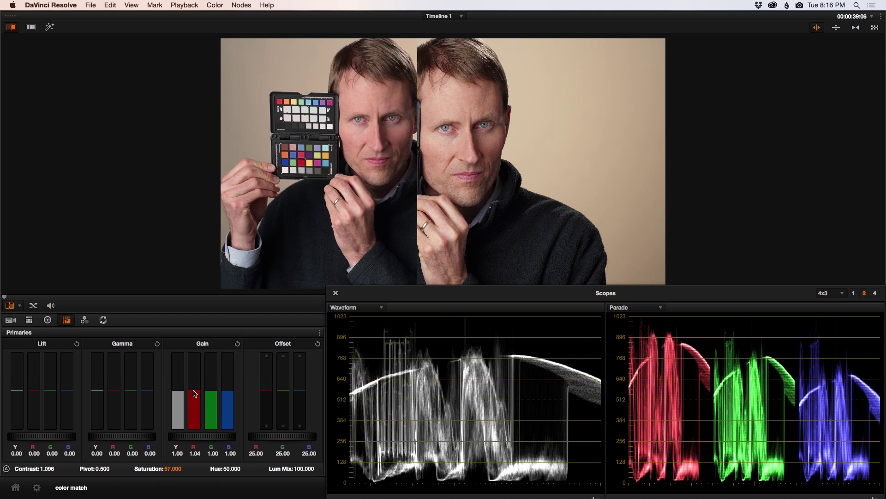
pyautogui.click(47, 320)
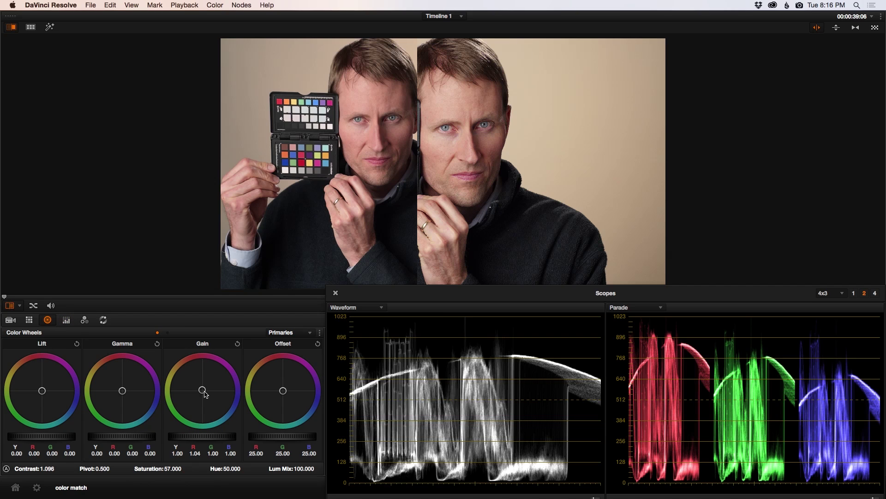
# - Warm the wide shot's Gain color balance to red 1.04 and blue 0.94, and reduce saturation to 52.8
pyautogui.moveTo(204, 391); pyautogui.dragTo(201, 391)
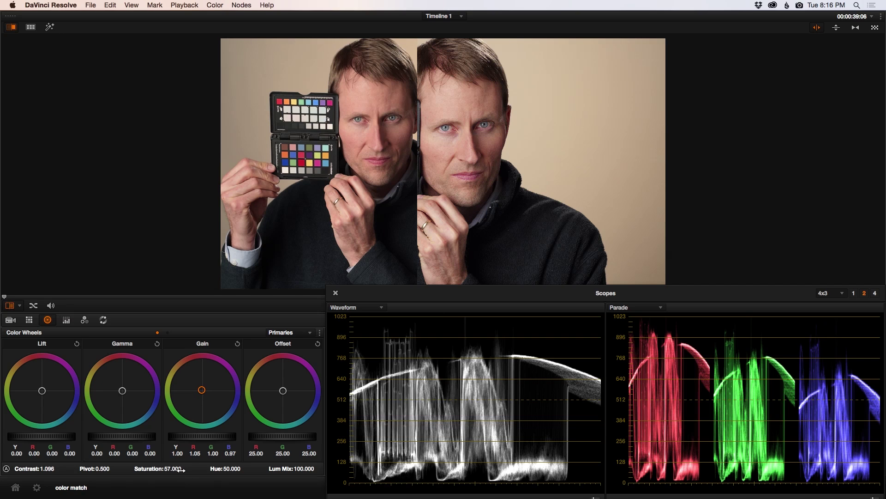
pyautogui.moveTo(180, 469); pyautogui.dragTo(169, 468)
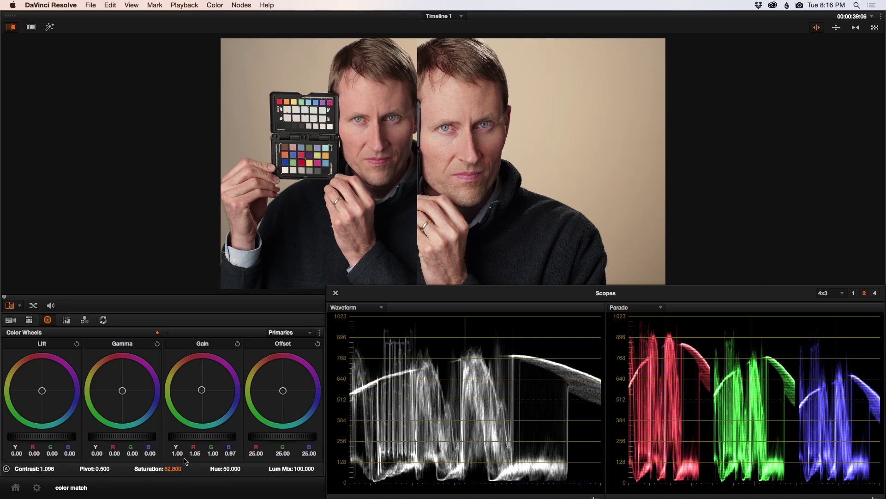
pyautogui.moveTo(201, 391); pyautogui.dragTo(197, 394)
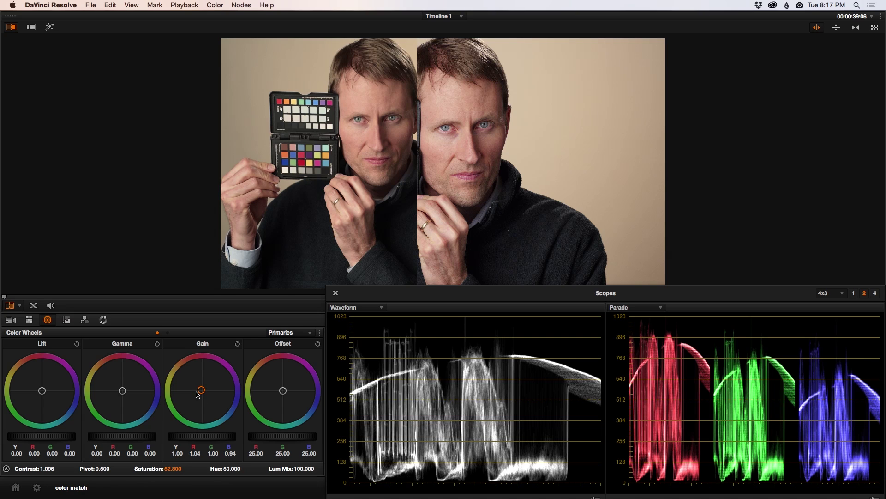
# - Set the wide shot's saturation to 52.4 and raise its luminance (Y) Gain to 1.07 using the primaries bars
pyautogui.moveTo(123, 391); pyautogui.dragTo(123, 392)
pyautogui.moveTo(184, 468); pyautogui.dragTo(184, 468)
pyautogui.click(66, 319)
pyautogui.moveTo(184, 398); pyautogui.dragTo(181, 389)
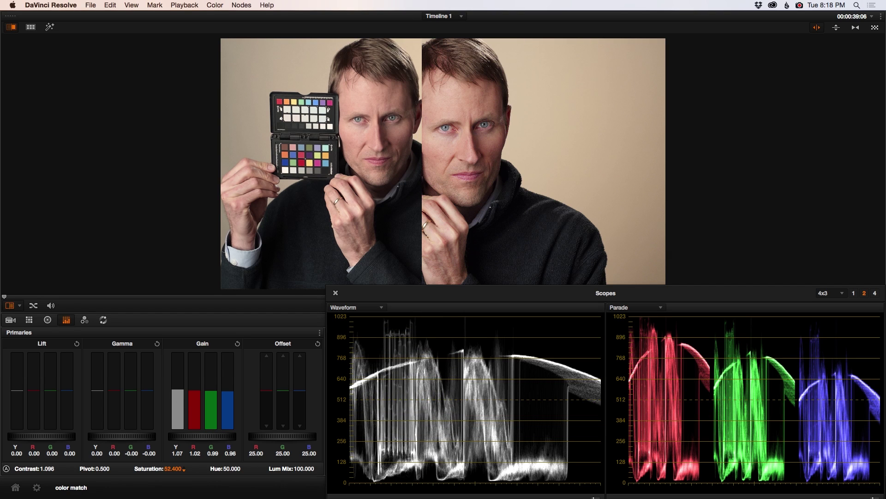
# - Set the wide shot's saturation to 54.4, compare the faces by shifting the wipe, and turn off the reference wipe
pyautogui.moveTo(173, 468); pyautogui.dragTo(325, 273)
pyautogui.moveTo(421, 266)
pyautogui.mouseDown()
pyautogui.moveTo(222, 260)
pyautogui.moveTo(663, 258)
pyautogui.moveTo(518, 251)
pyautogui.moveTo(605, 255)
pyautogui.moveTo(418, 265)
pyautogui.mouseUp()
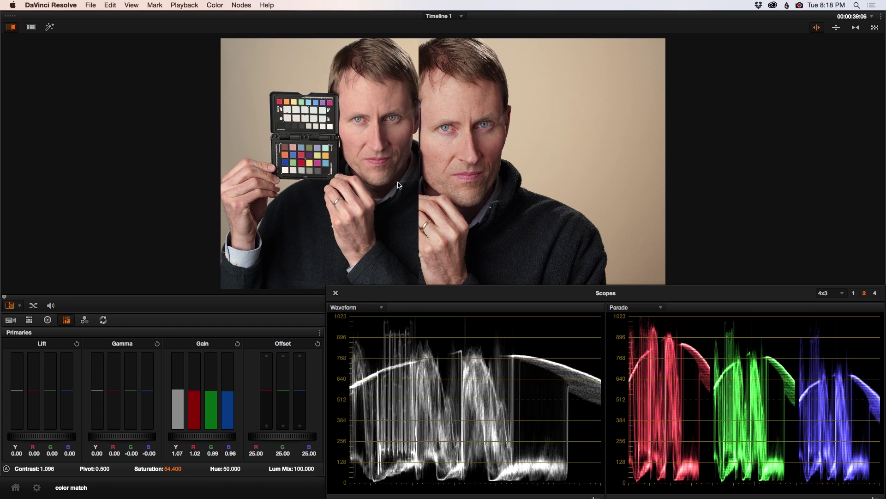
pyautogui.click(10, 27)
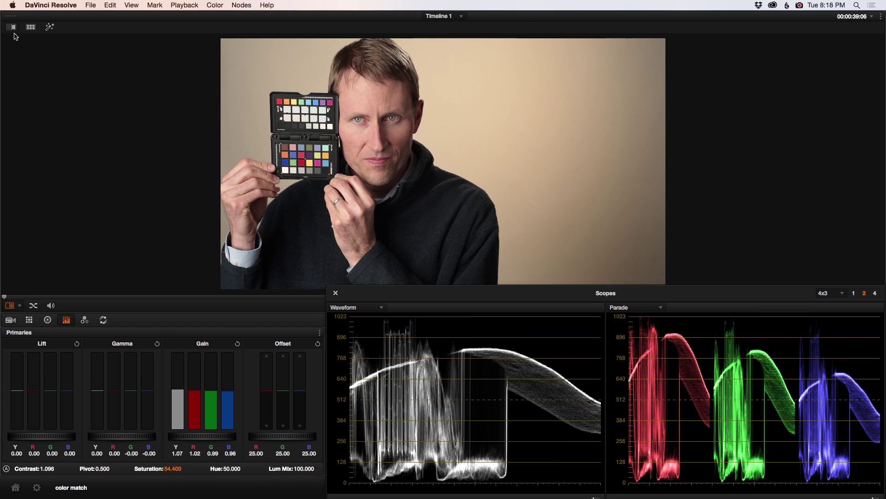
# - Alternate between the full-frame wide shot and close-up to compare their skin tones, background and scope traces
pyautogui.press('Down')
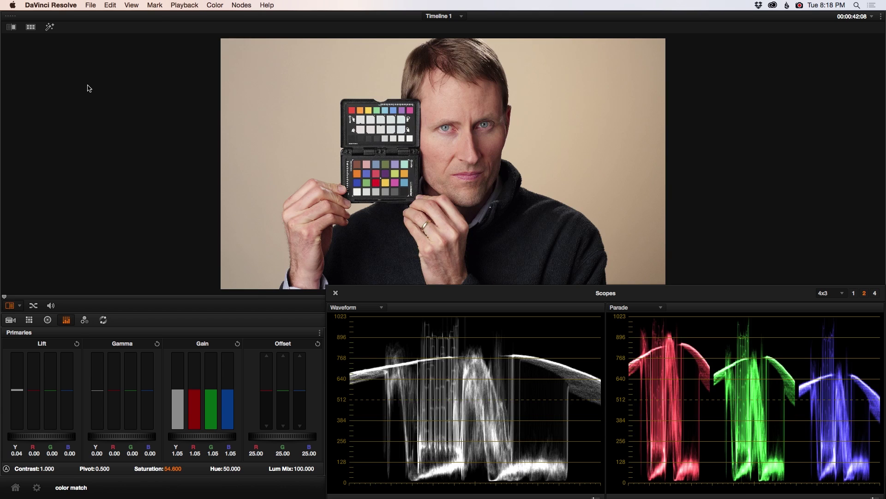
pyautogui.press('Up')
pyautogui.press('Down')
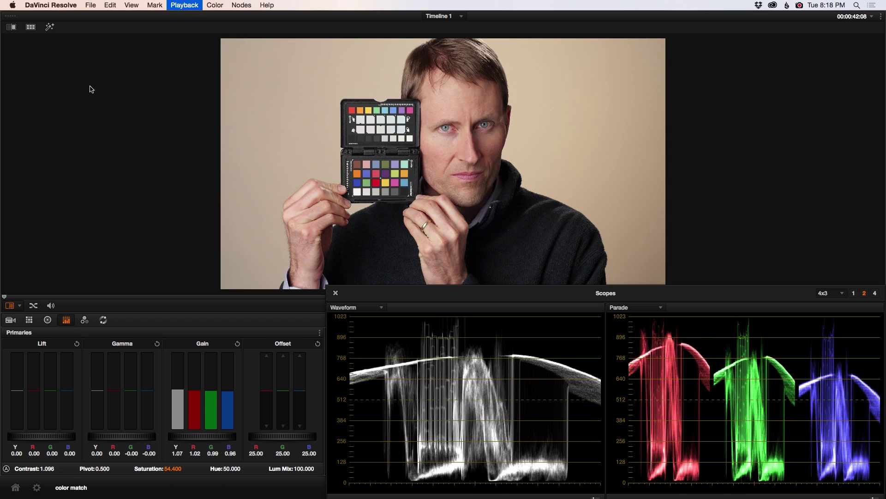
pyautogui.press('Up')
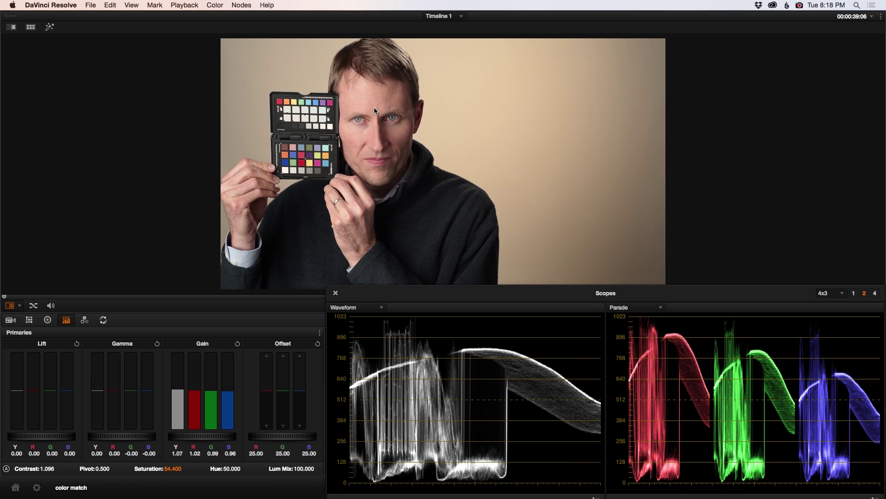
pyautogui.press('Down')
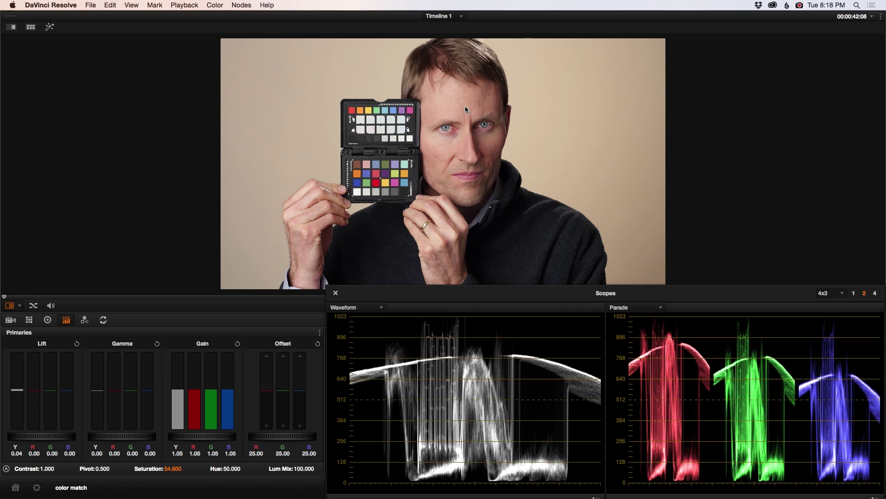
pyautogui.press('Up')
pyautogui.press('Up')
pyautogui.press('Down')
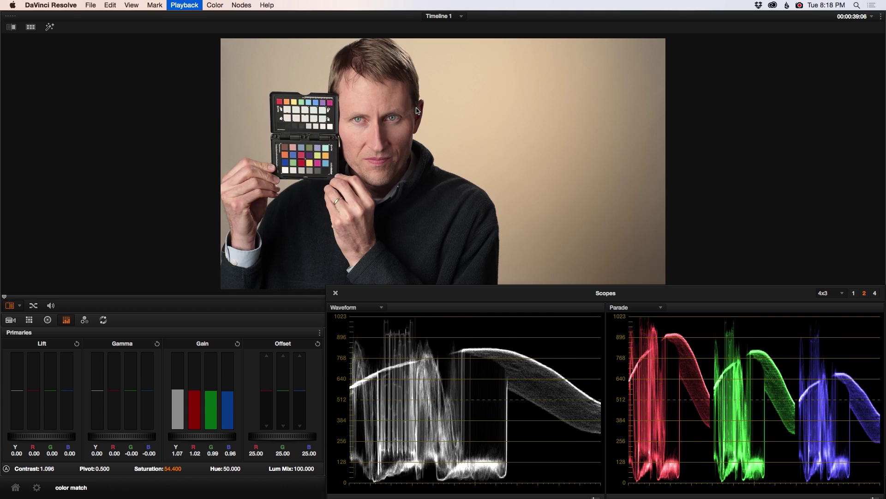
pyautogui.press('Up')
pyautogui.press('Down')
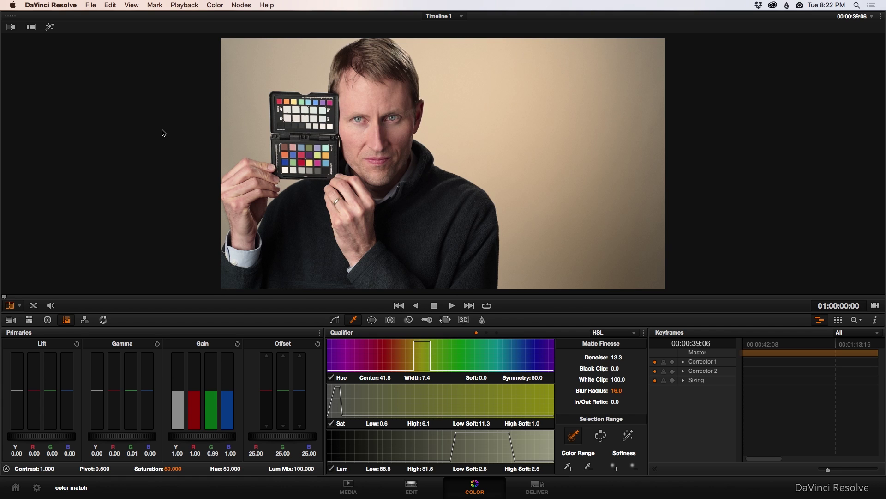
# - Compare the close-up with the wide shot that now carries a second, HSL-qualified corrector by switching between them
pyautogui.press('Down')
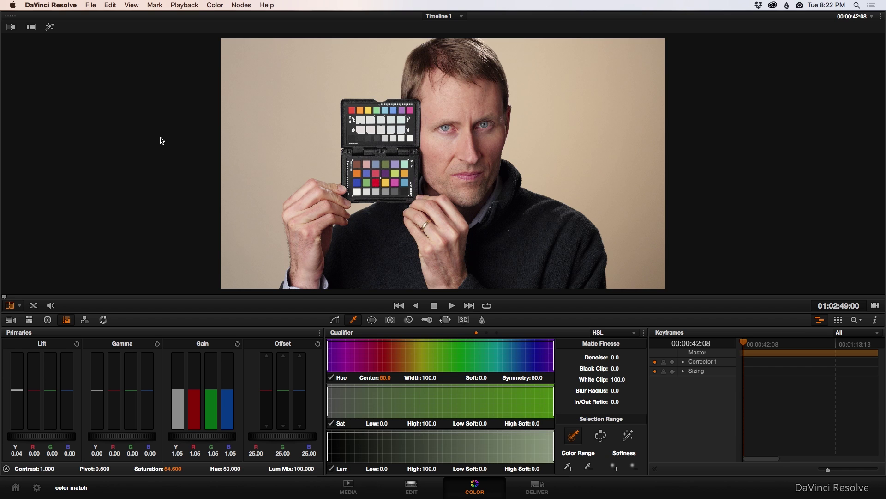
pyautogui.press('Up')
pyautogui.press('Down')
pyautogui.press('Up')
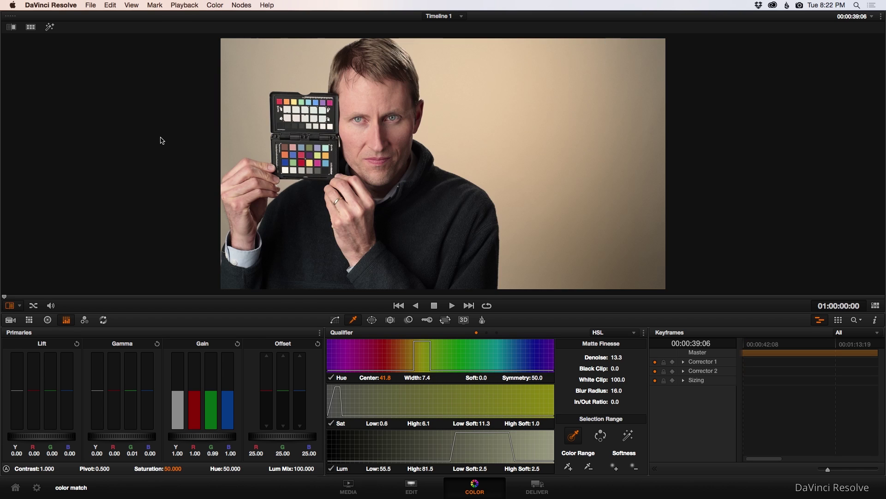
pyautogui.press('Down')
pyautogui.press('Up')
pyautogui.press('Down')
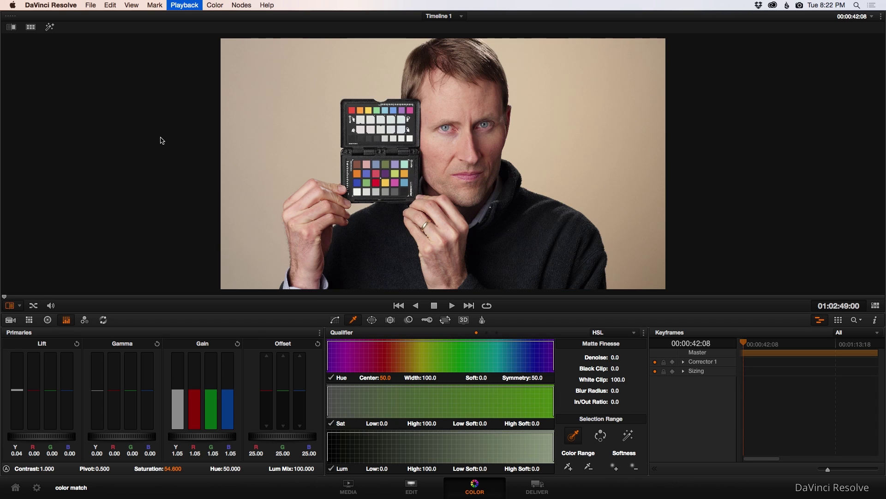
pyautogui.press('Up')
pyautogui.press('Down')
pyautogui.press('Up')
pyautogui.press('Down')
pyautogui.press('Up')
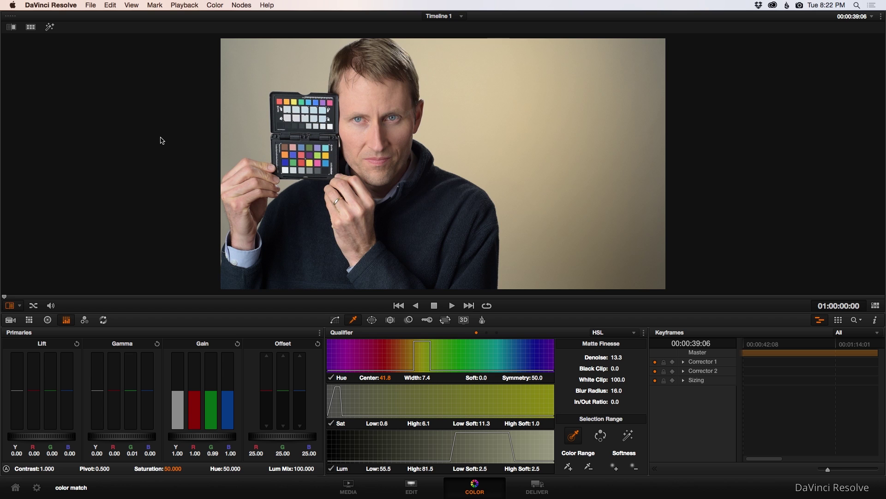
# - Bypass and re-enable the grades repeatedly to compare the shots before and after color correction
pyautogui.hotkey('shift', 'd')
pyautogui.hotkey('shift', 'd')
pyautogui.hotkey('shift', 'd')
pyautogui.hotkey('shift', 'd')
pyautogui.hotkey('shift', 'd')
pyautogui.hotkey('shift', 'd')
pyautogui.hotkey('shift', 'd')
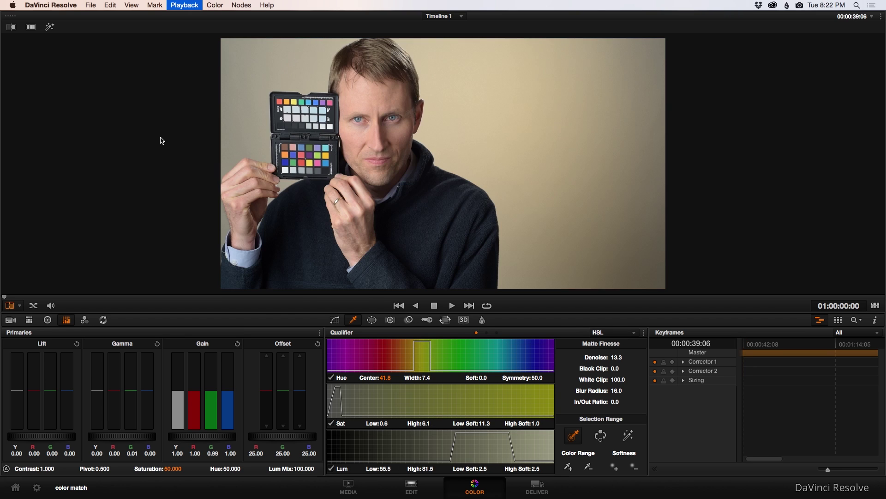
pyautogui.hotkey('shift', 'd')
pyautogui.hotkey('shift', 'd')
pyautogui.hotkey('shift', 'd')
pyautogui.hotkey('shift', 'd')
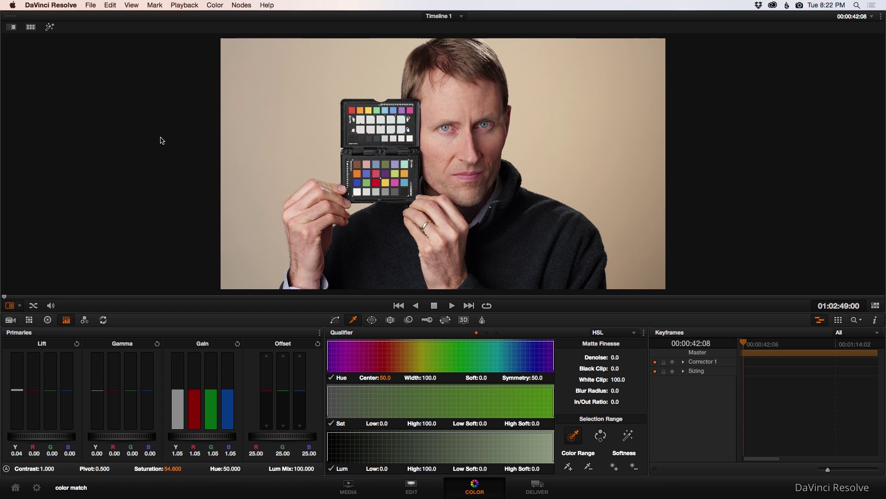
# - Switch between the two graded shots again for a final check of the match
pyautogui.press('Down')
pyautogui.press('Up')
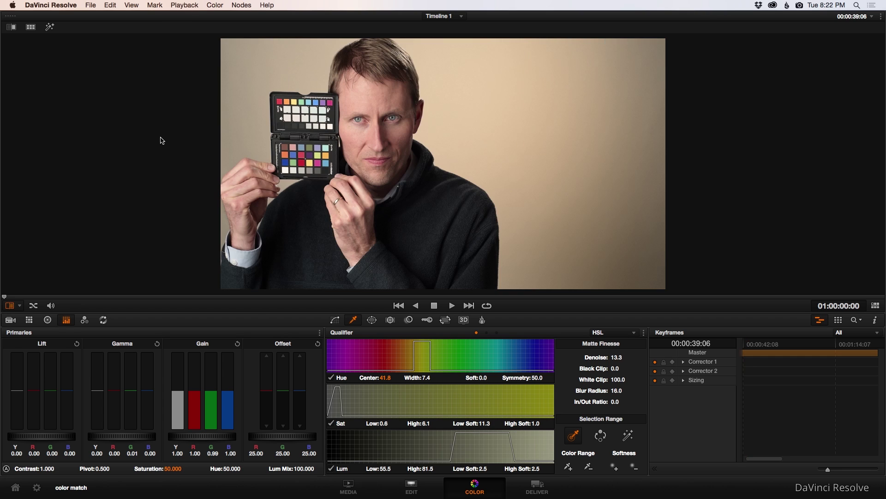
pyautogui.press('Down')
pyautogui.press('Up')
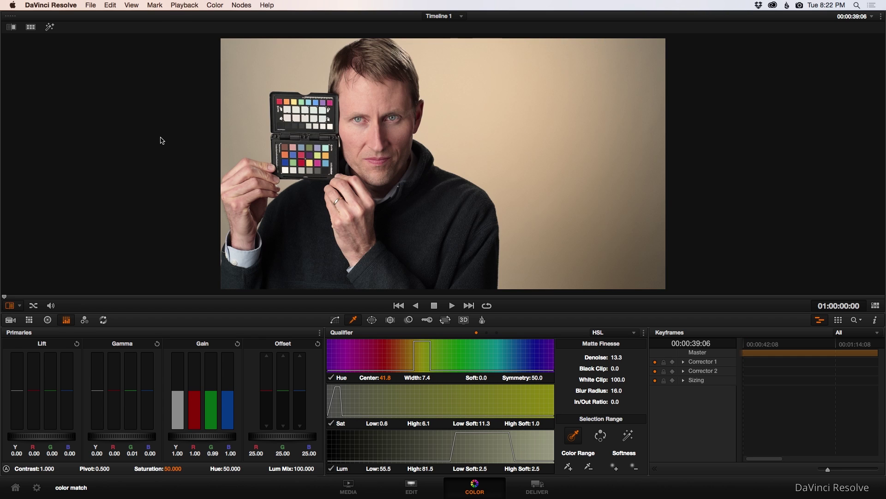